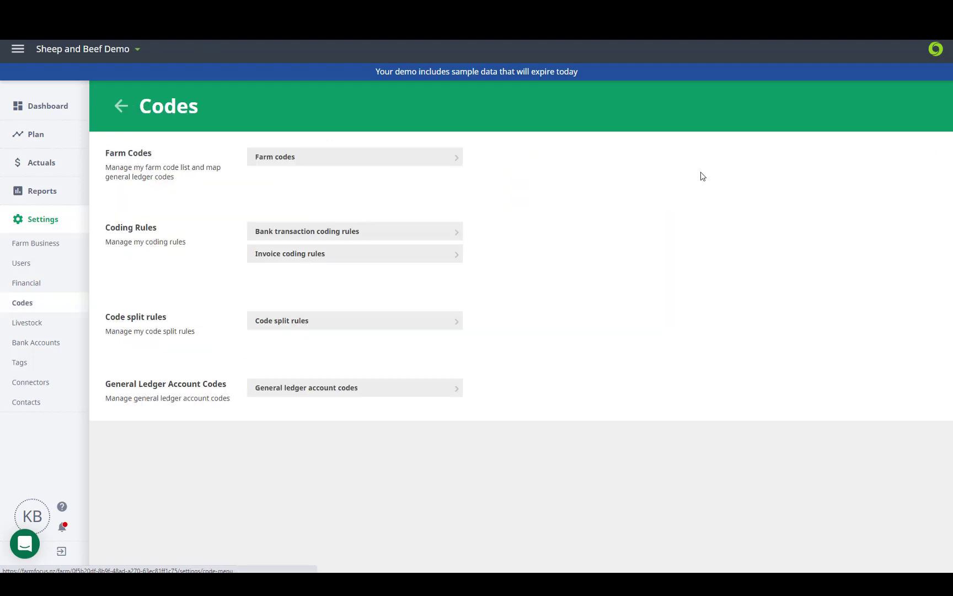
Browse the farm code list, expanding and collapsing the code tree, and view the Feed Grown code's options
click(422, 154)
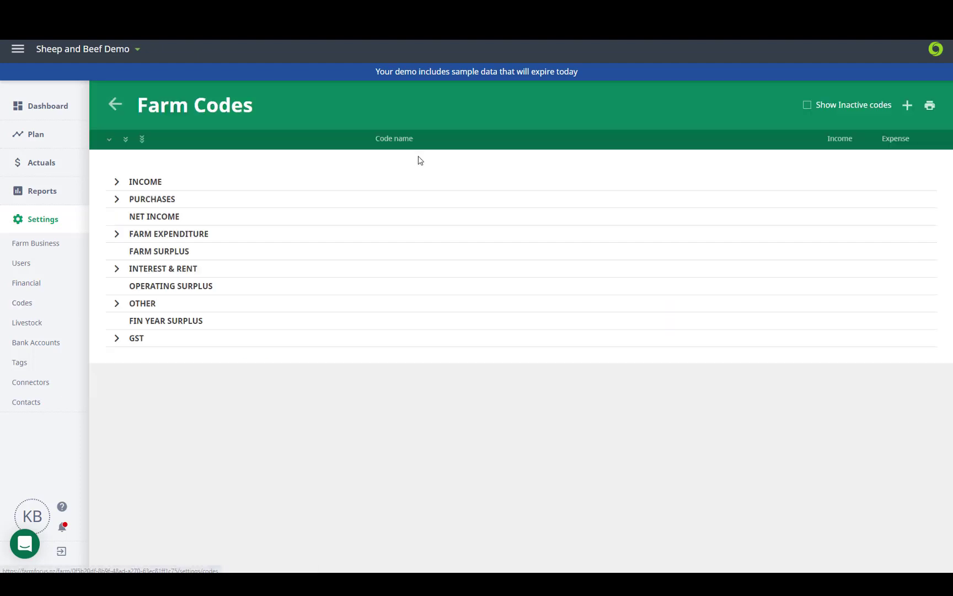
click(126, 142)
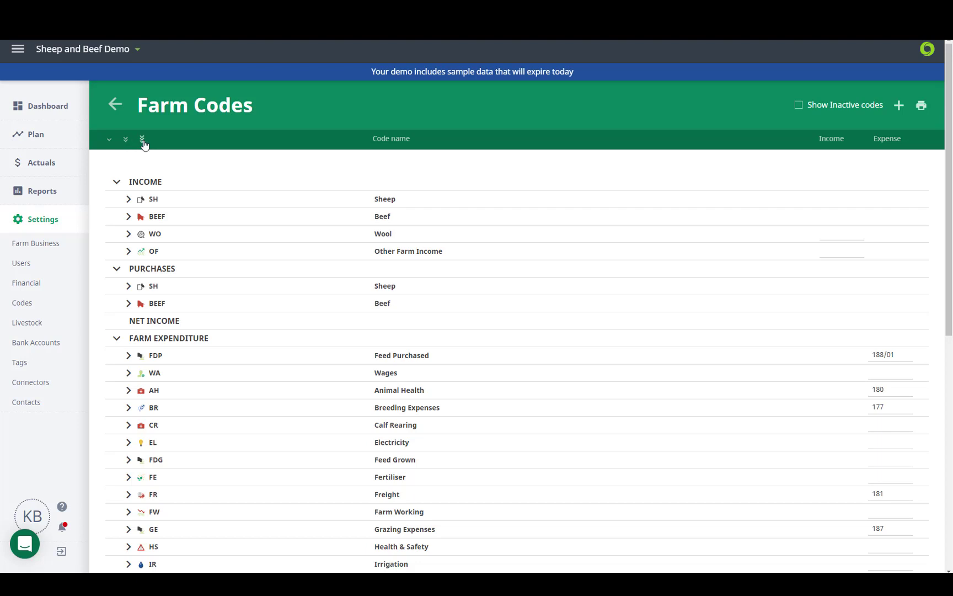
click(143, 142)
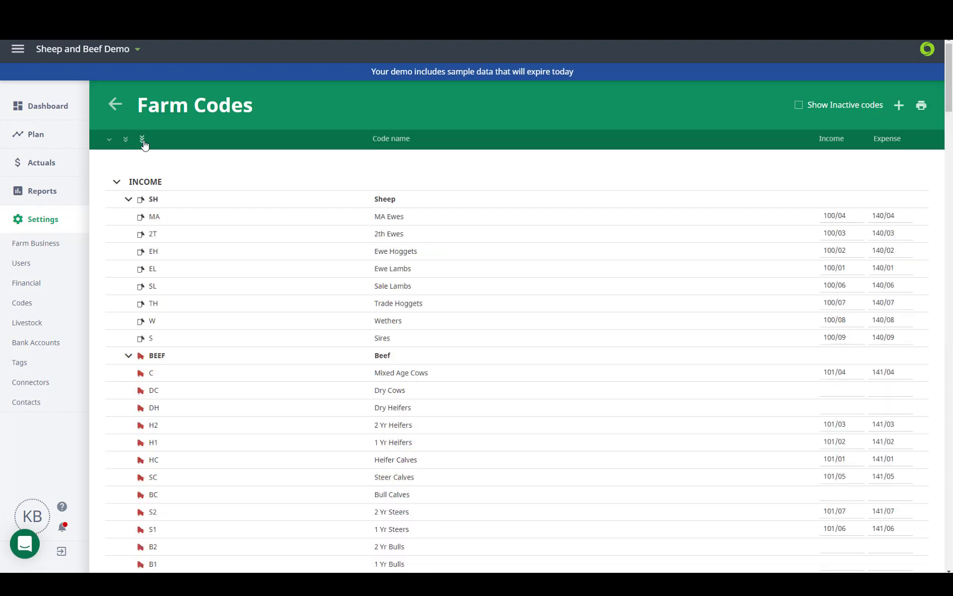
click(125, 142)
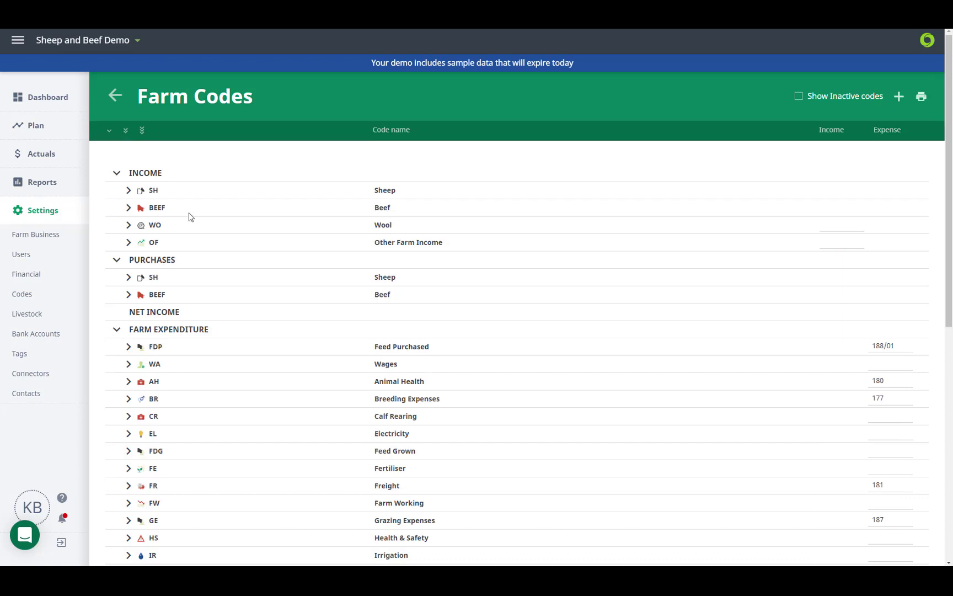
scroll(404, 361, down, 2)
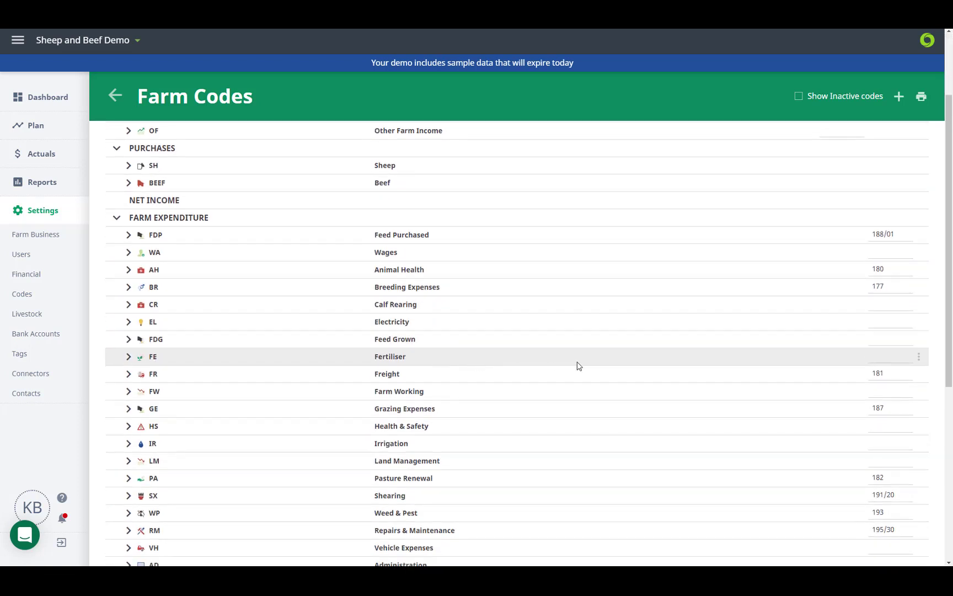
click(918, 340)
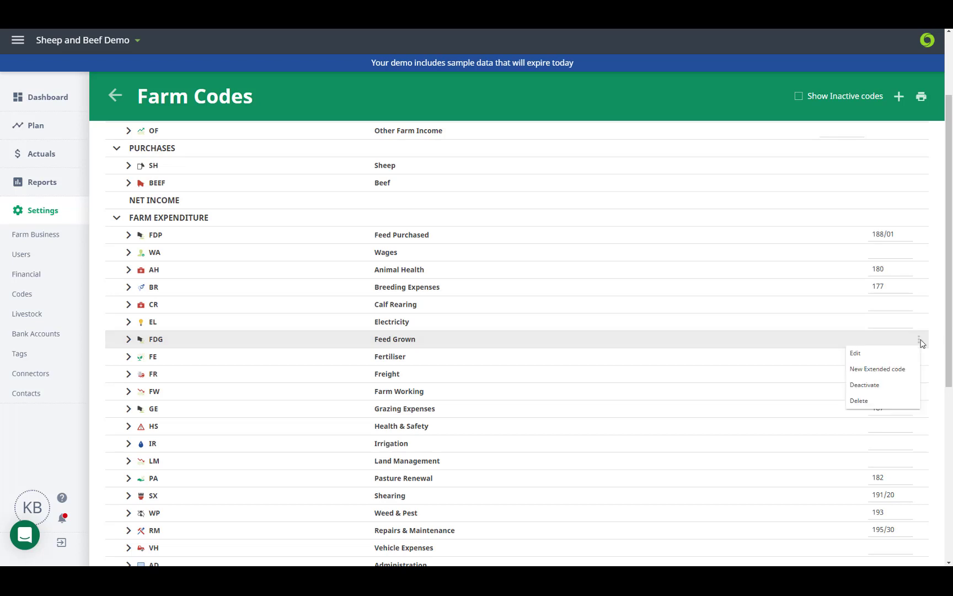
Review the existing code split rules and return to the code settings overview
click(115, 95)
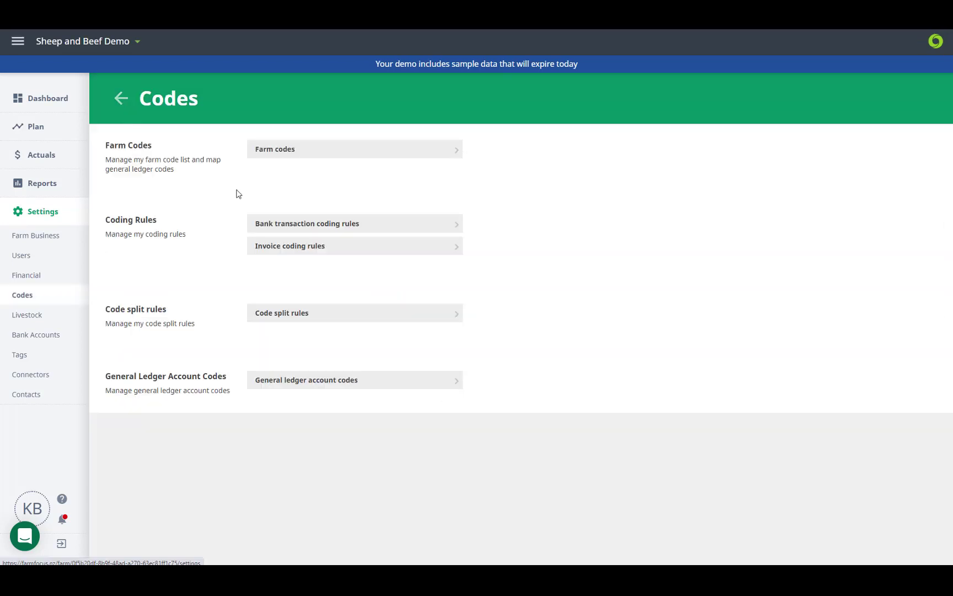
click(304, 312)
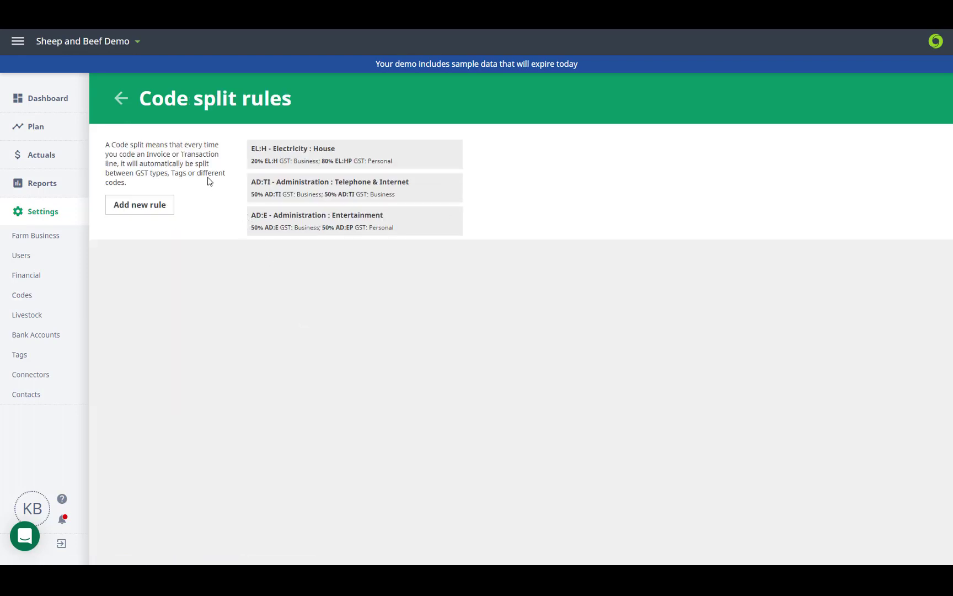
click(120, 98)
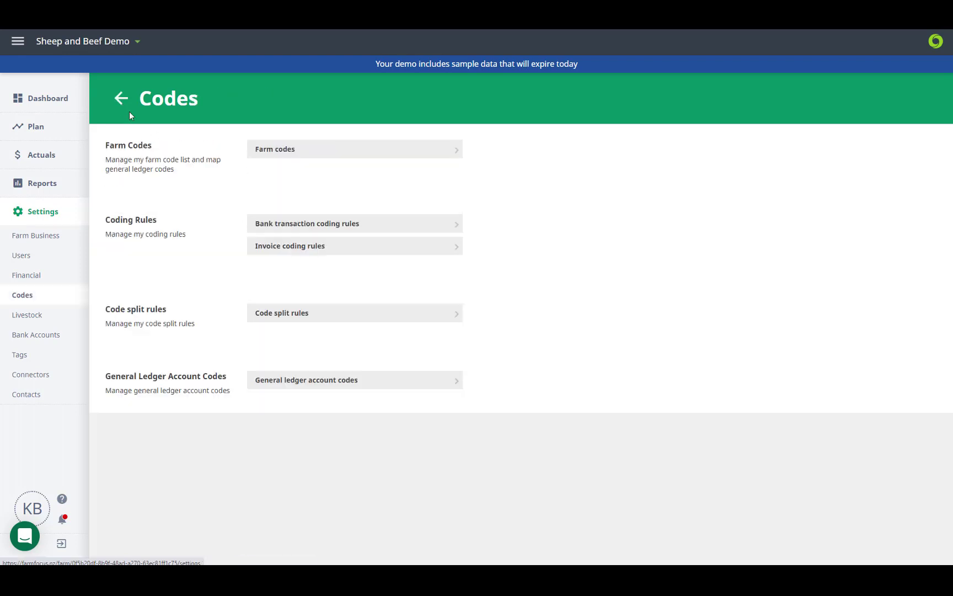
Start a new bank transaction coding rule with the criterion Reference contains 'bank charge'
click(284, 228)
click(162, 191)
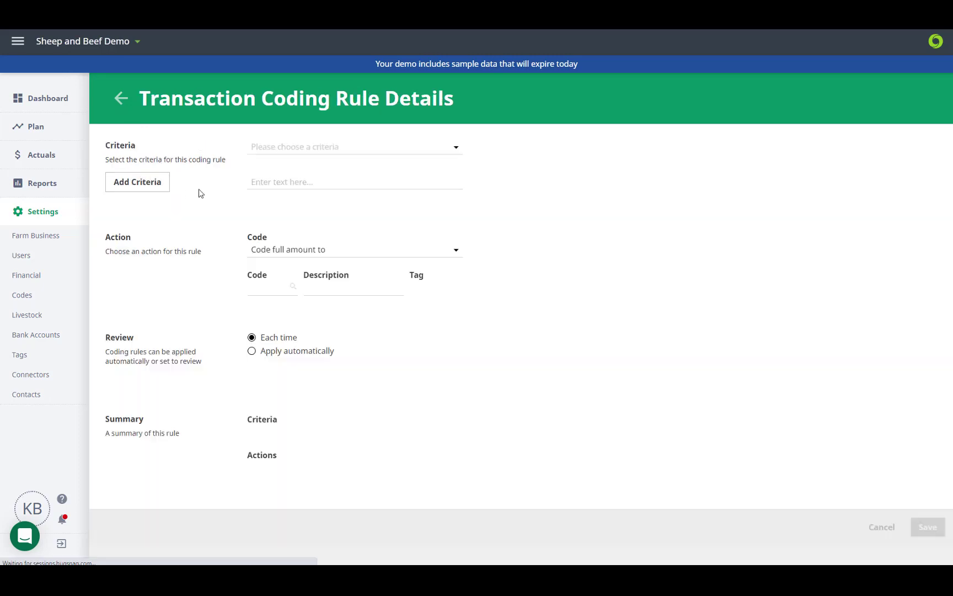
click(304, 156)
click(291, 171)
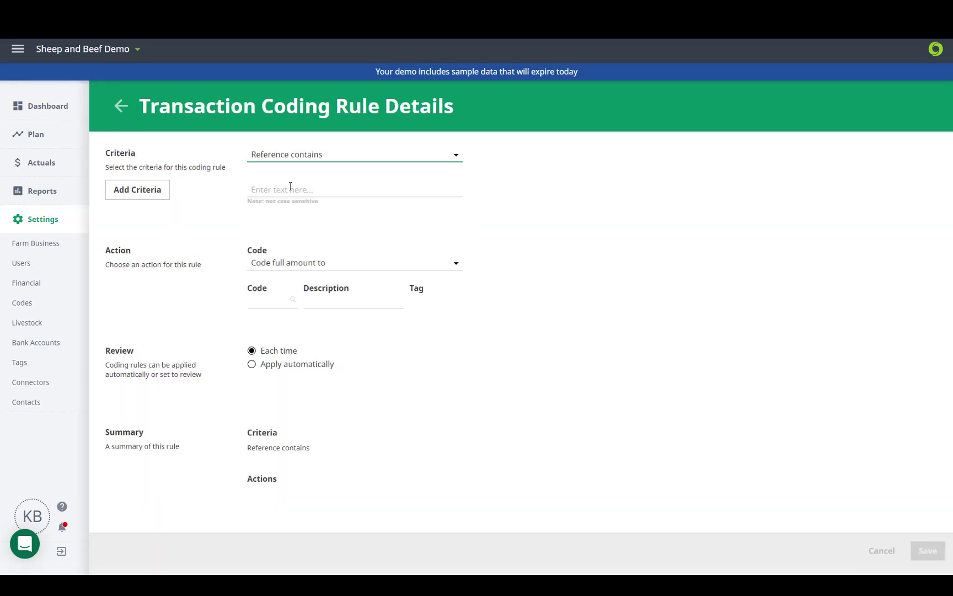
click(291, 183)
text(ban)
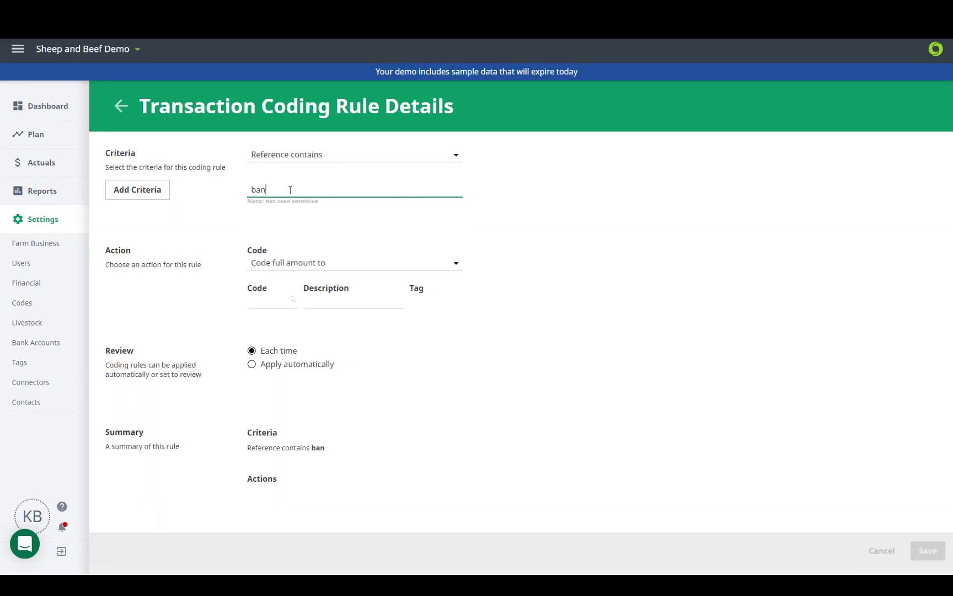
text(k charge)
Code the rule to AD:B Administration - Bank Charges, reviewed each time, and save it
click(274, 302)
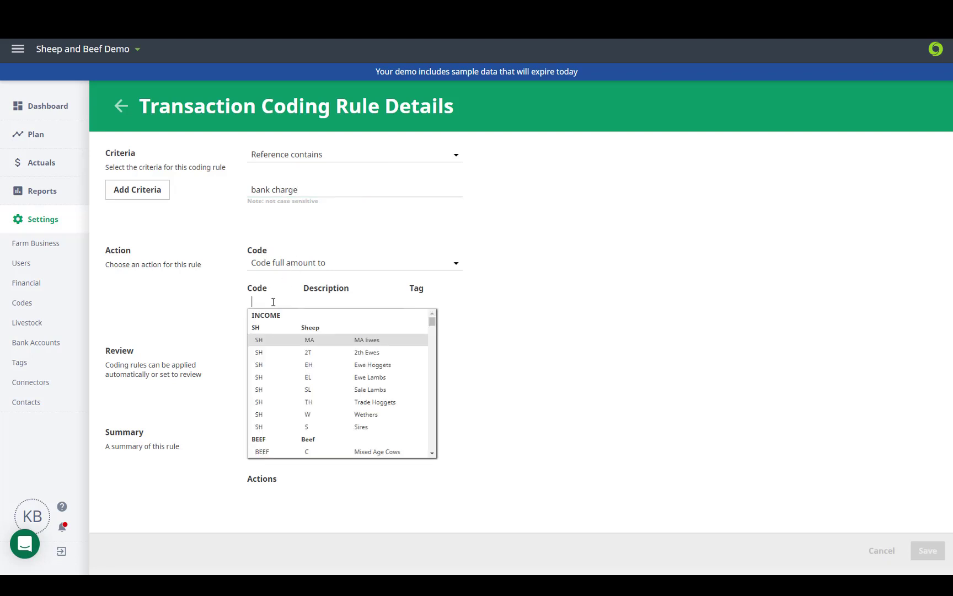
text(bank)
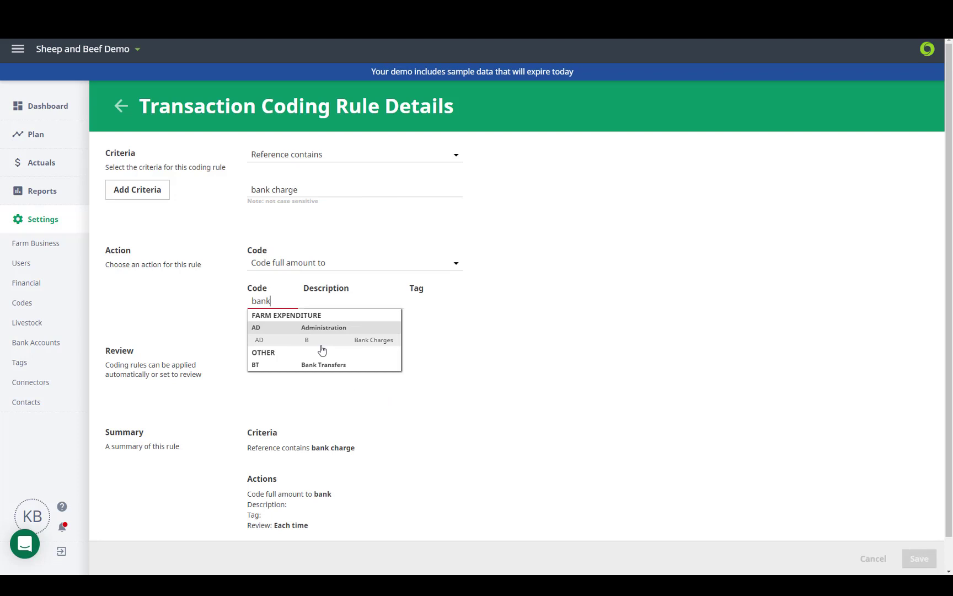
click(321, 341)
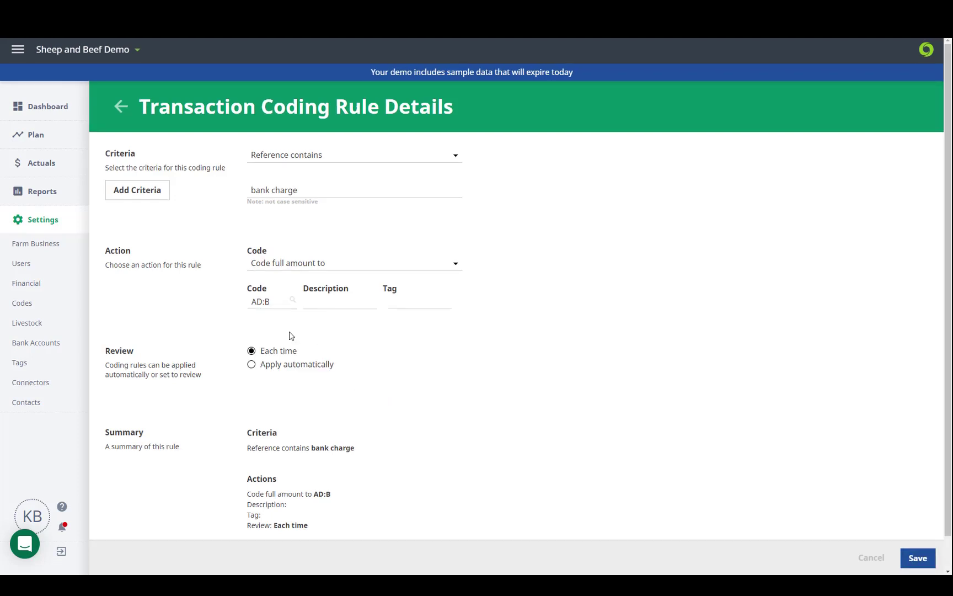
click(252, 365)
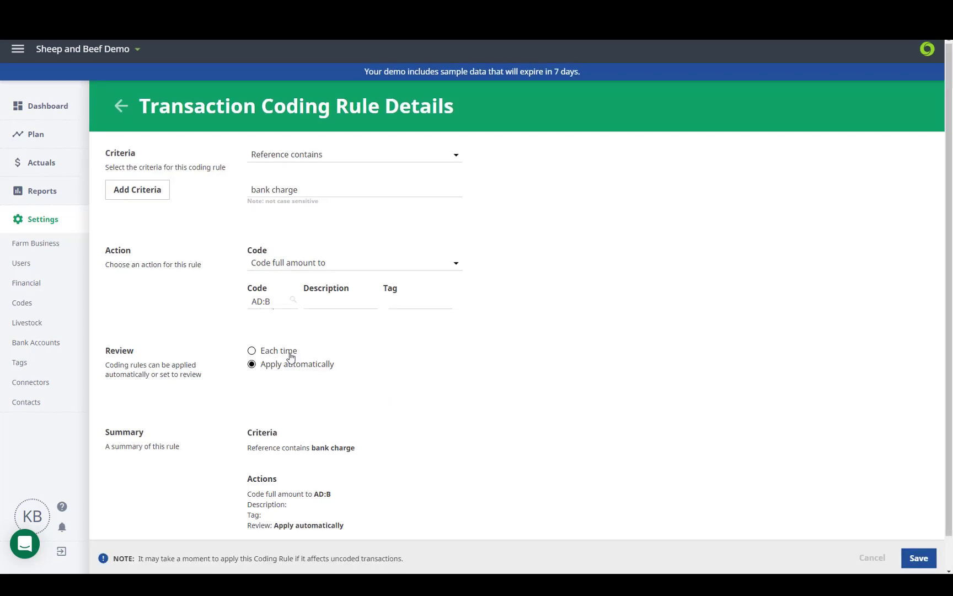
click(291, 355)
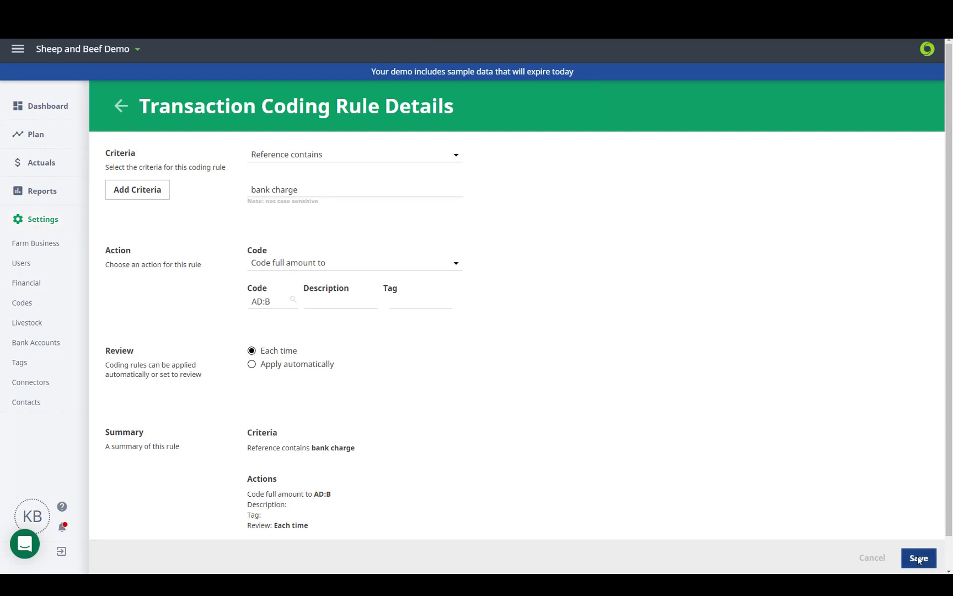
click(919, 559)
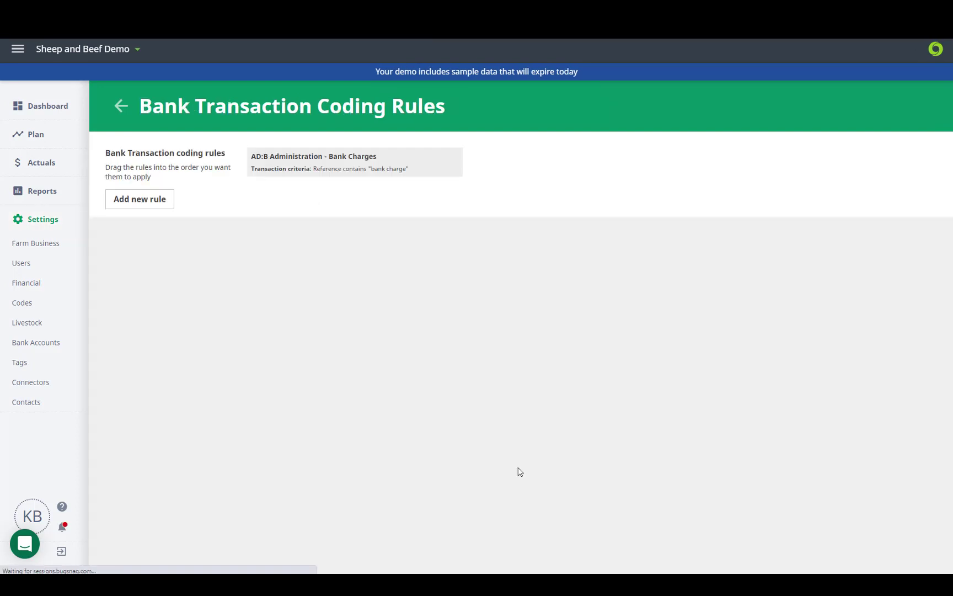
Check the Sheep stock classes in livestock weights, then start a new cost tag in Tags settings
click(27, 323)
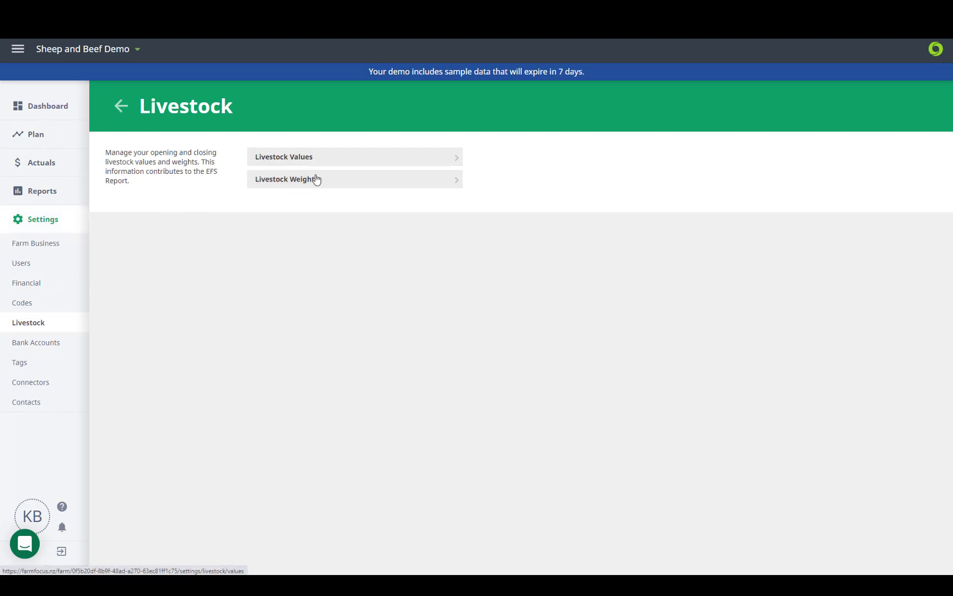
click(317, 180)
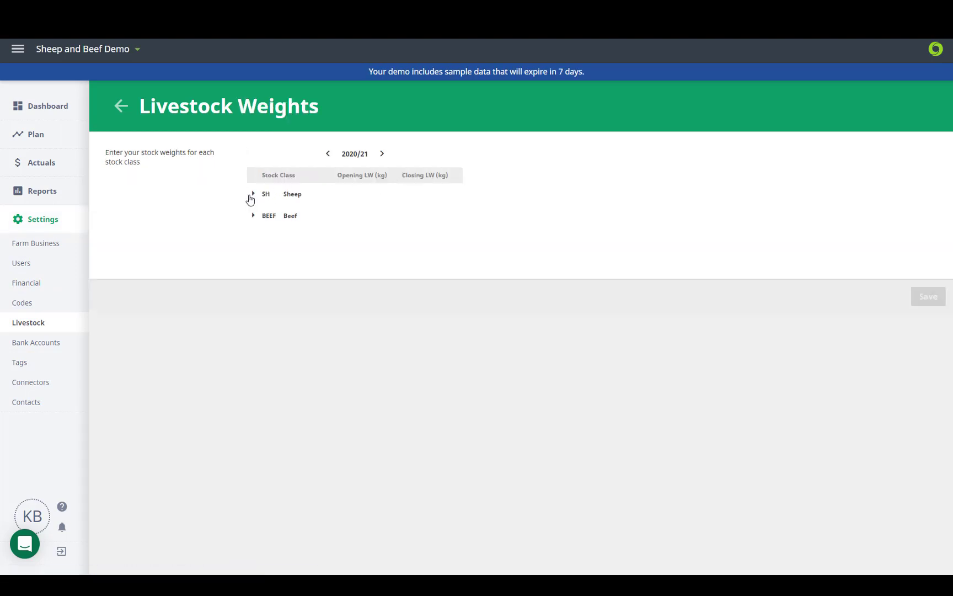
click(253, 194)
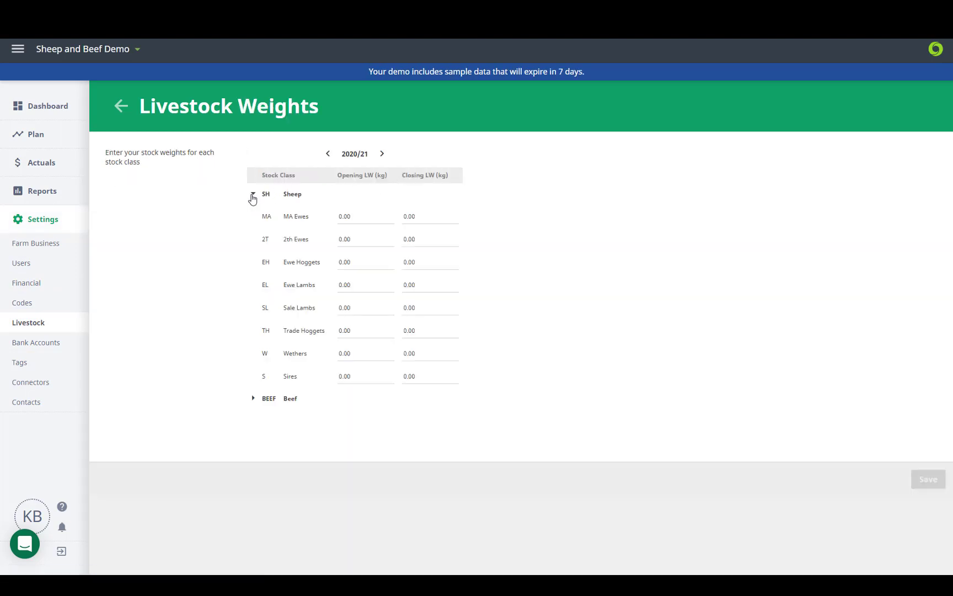
click(18, 363)
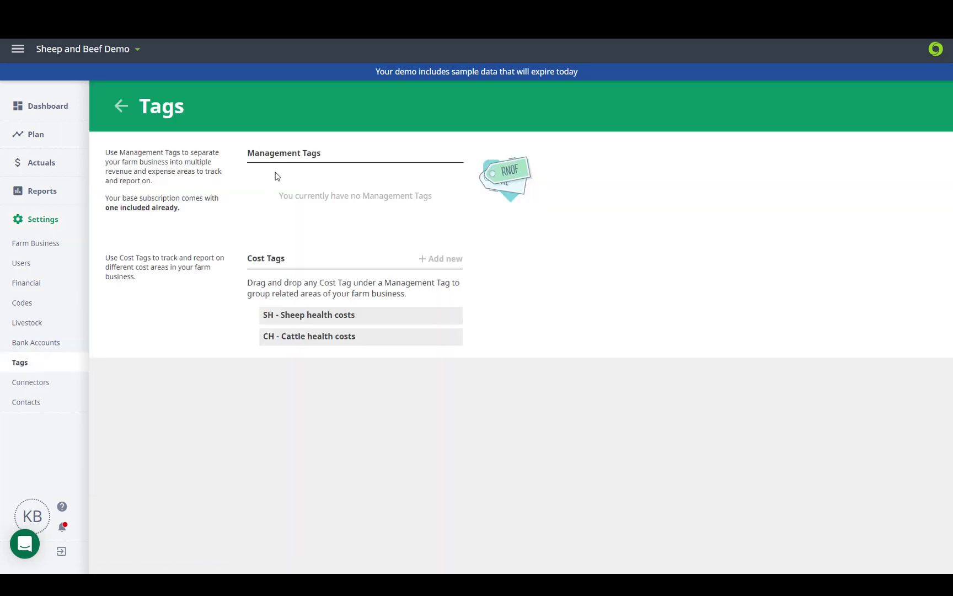
click(433, 260)
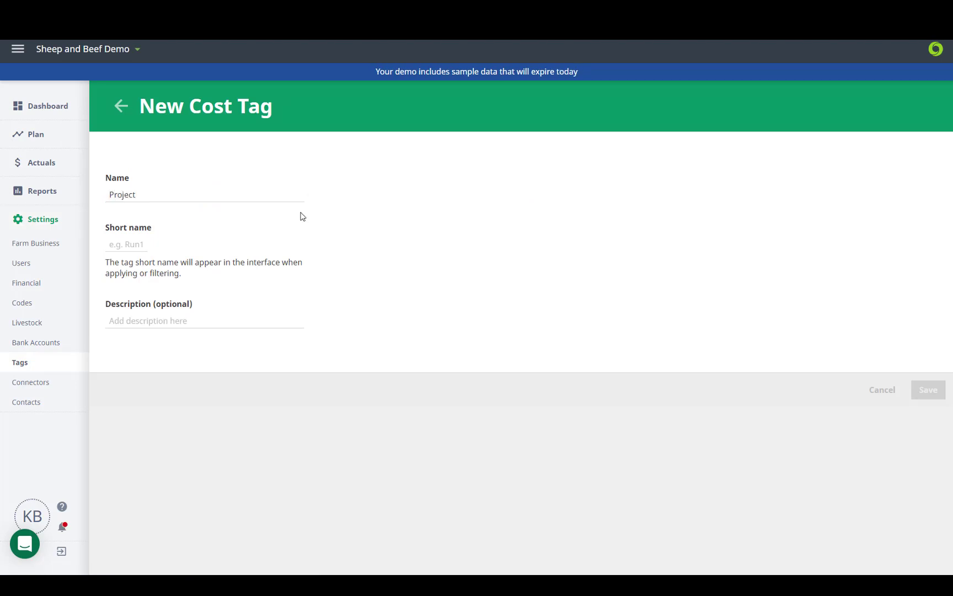
Open the invoice scanner connection page from the Connectors settings
click(35, 384)
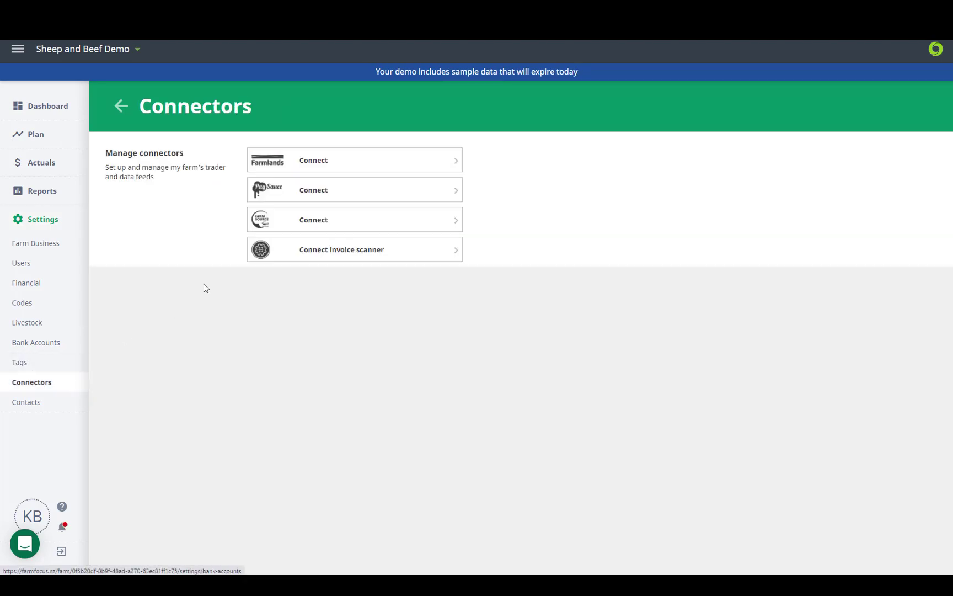
click(296, 248)
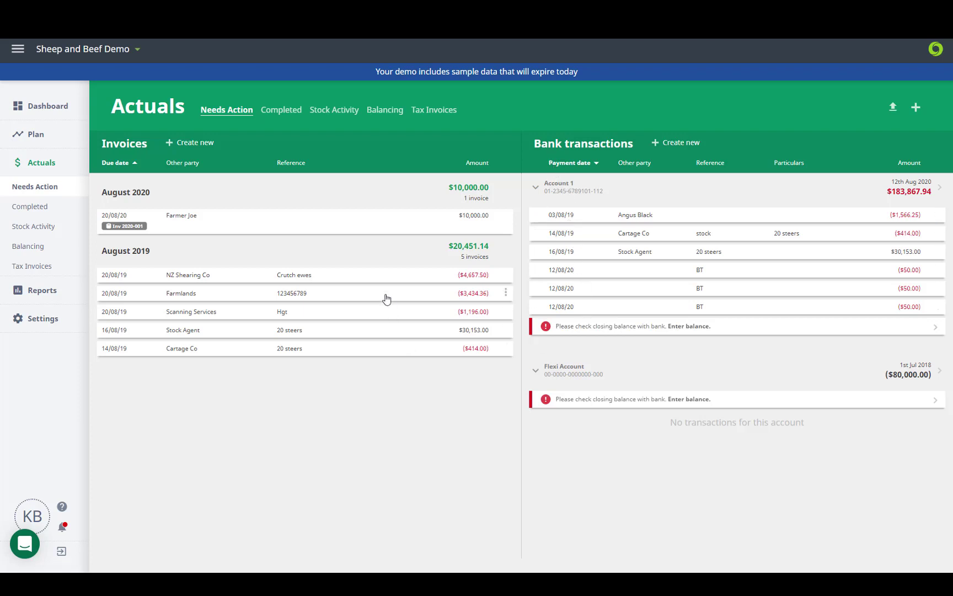
Code the Farmlands invoice's tools line to RM:TO Tools & Hardware and save it
click(359, 289)
click(204, 251)
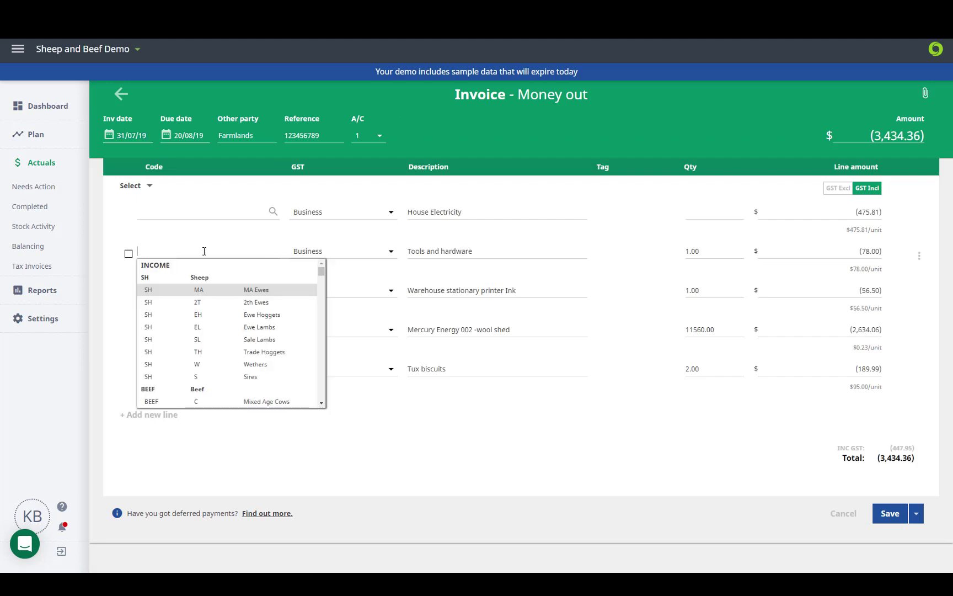
text(tools)
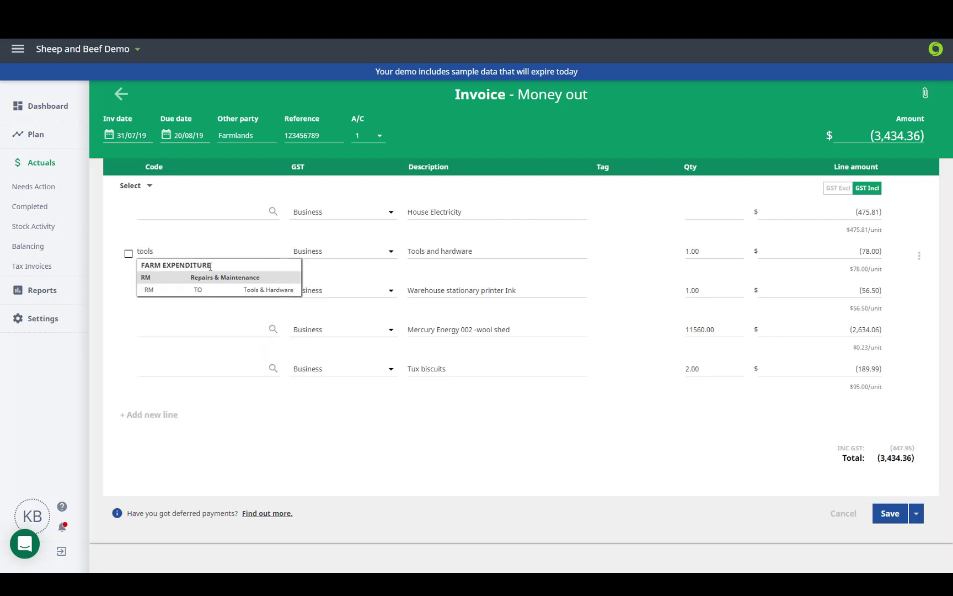
click(213, 290)
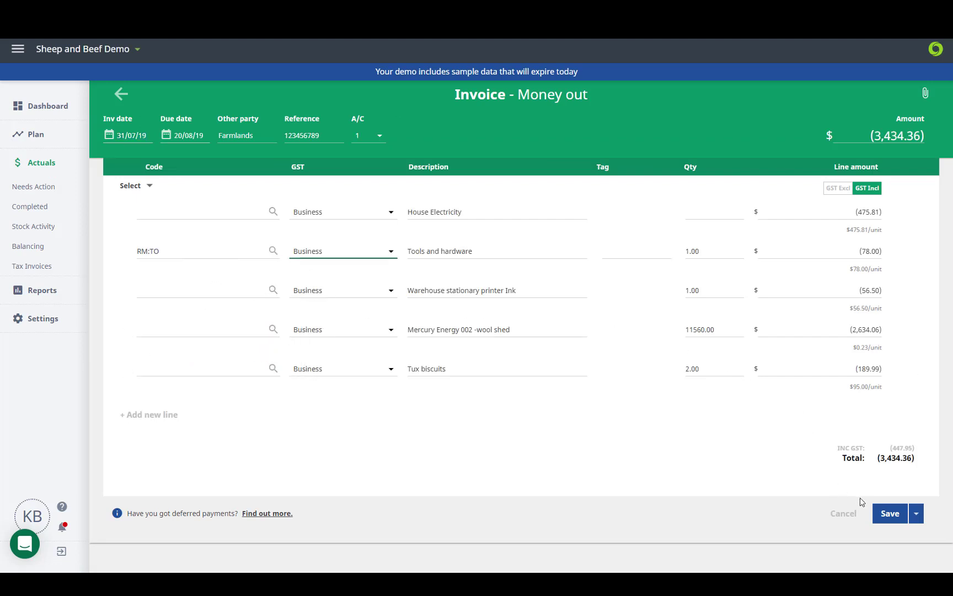
click(890, 514)
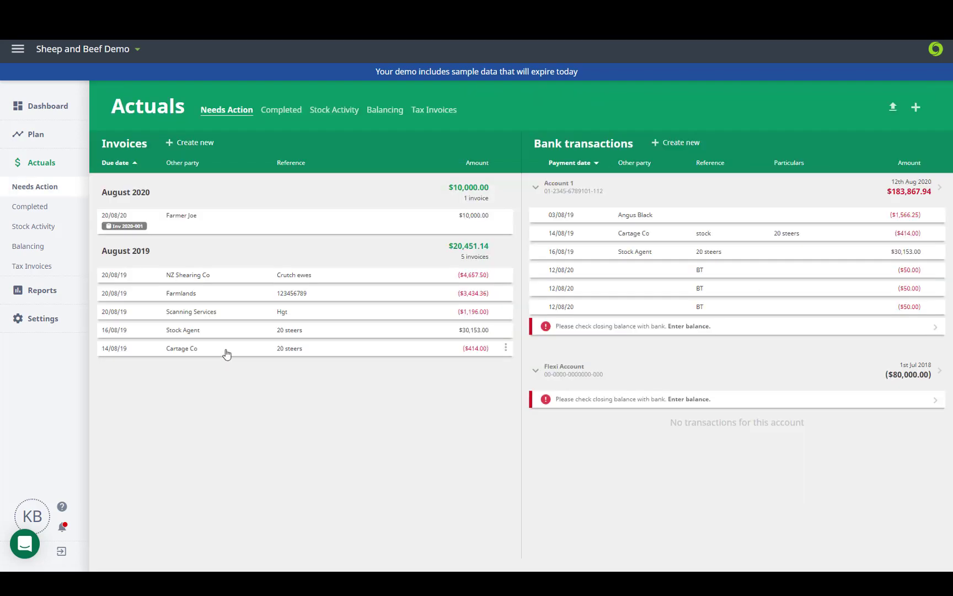
Match the Cartage Co invoice to its Cartage Co bank payment
click(226, 353)
click(522, 304)
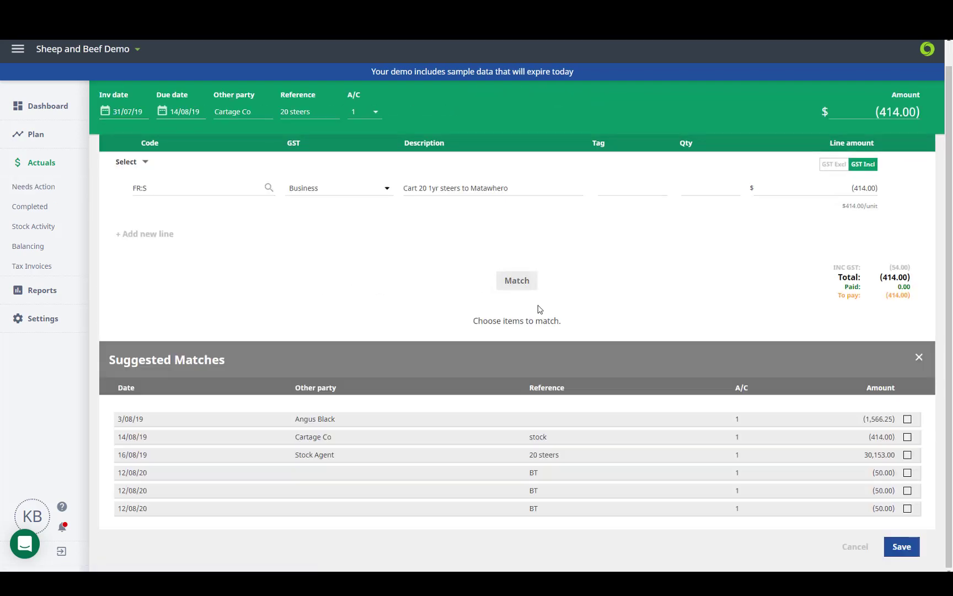
click(906, 437)
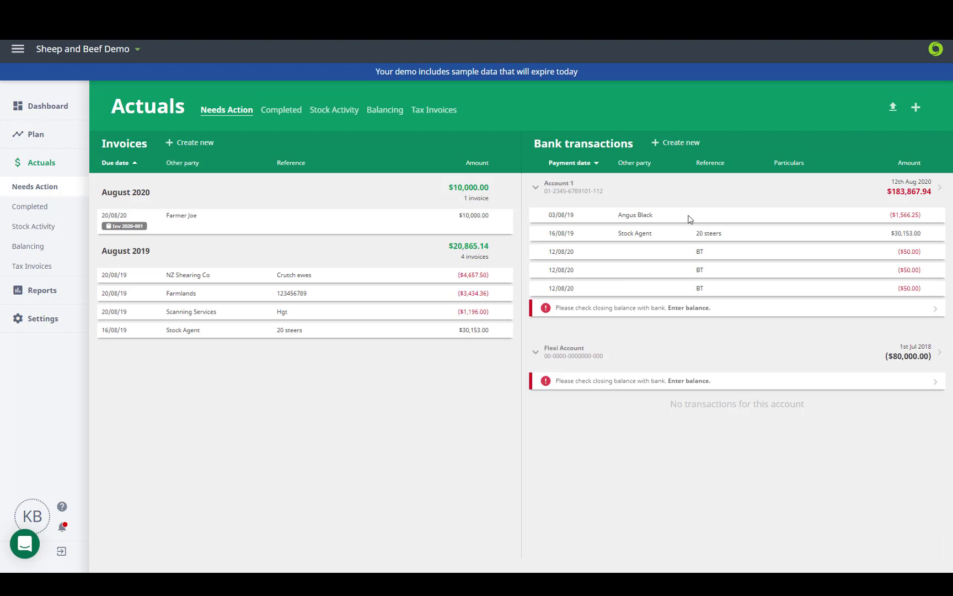
Code -1200 of the $1,566.25 payment to OF:G Grazing Income, add a second line, and view attachment options
click(658, 218)
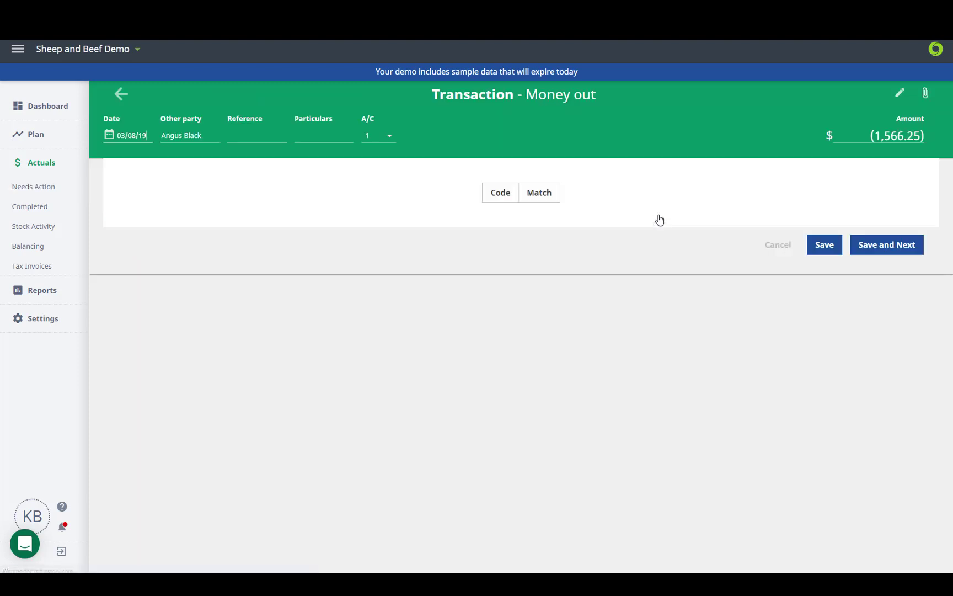
click(535, 199)
click(504, 194)
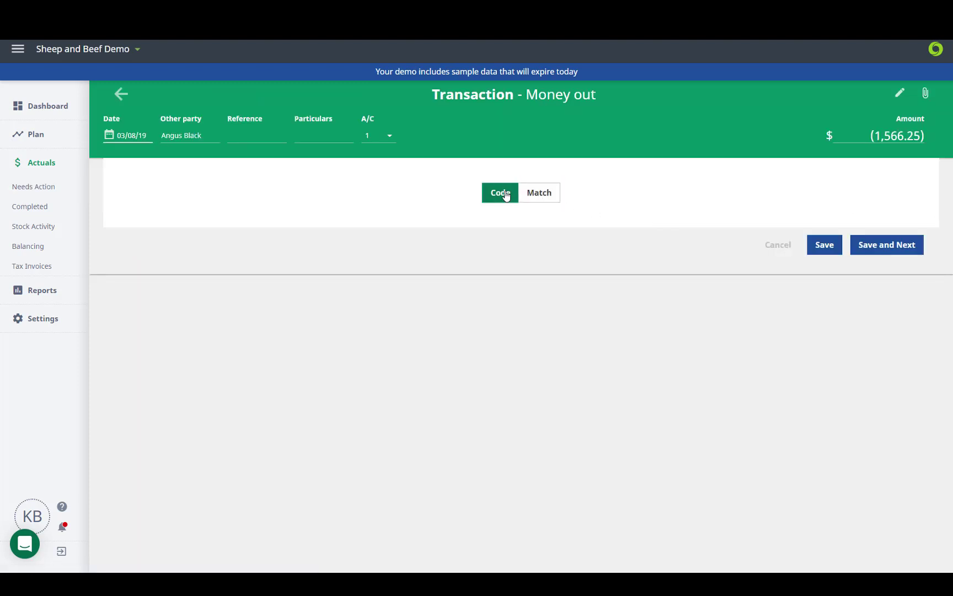
click(210, 211)
text(gra)
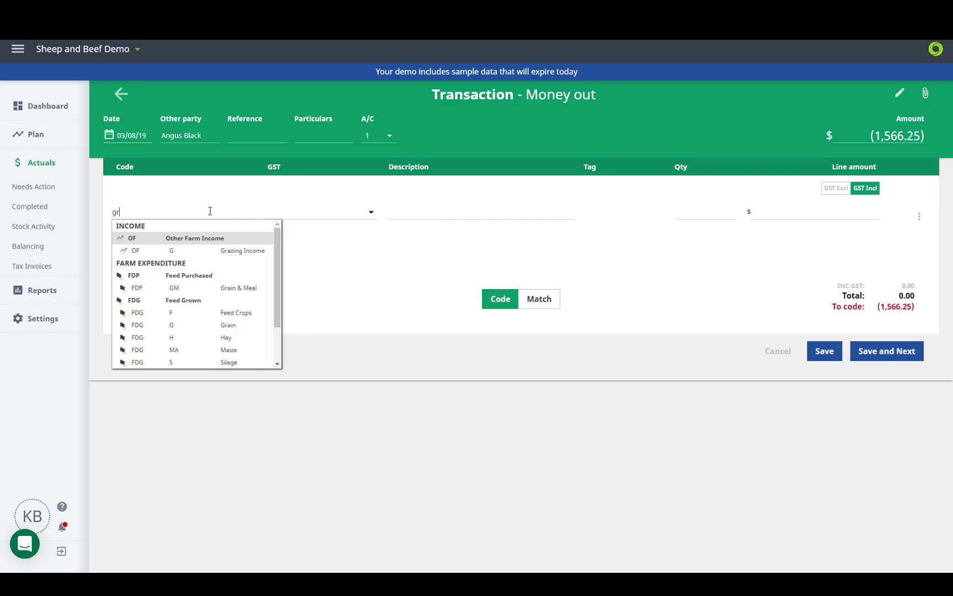
click(256, 251)
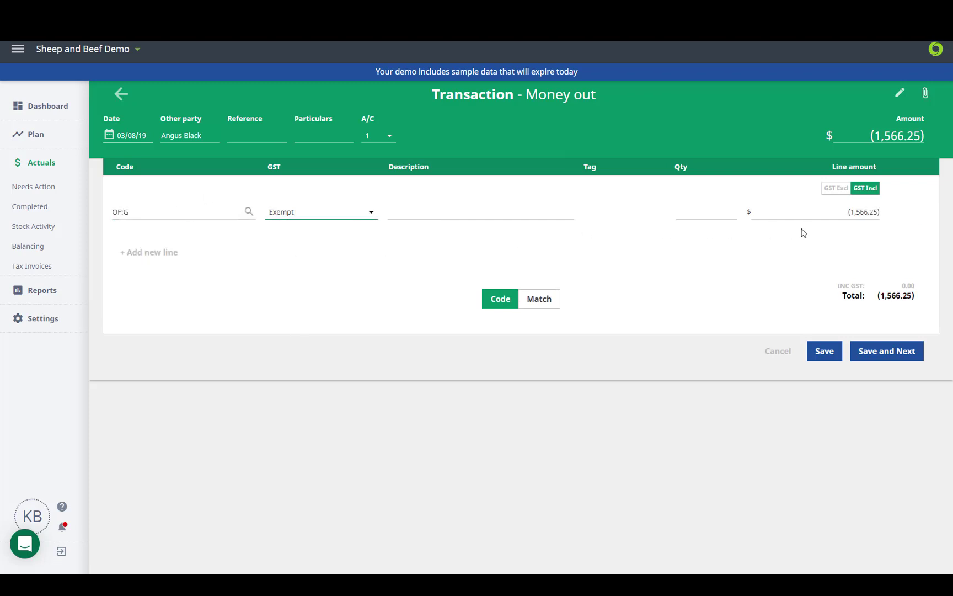
click(850, 212)
text(-1200)
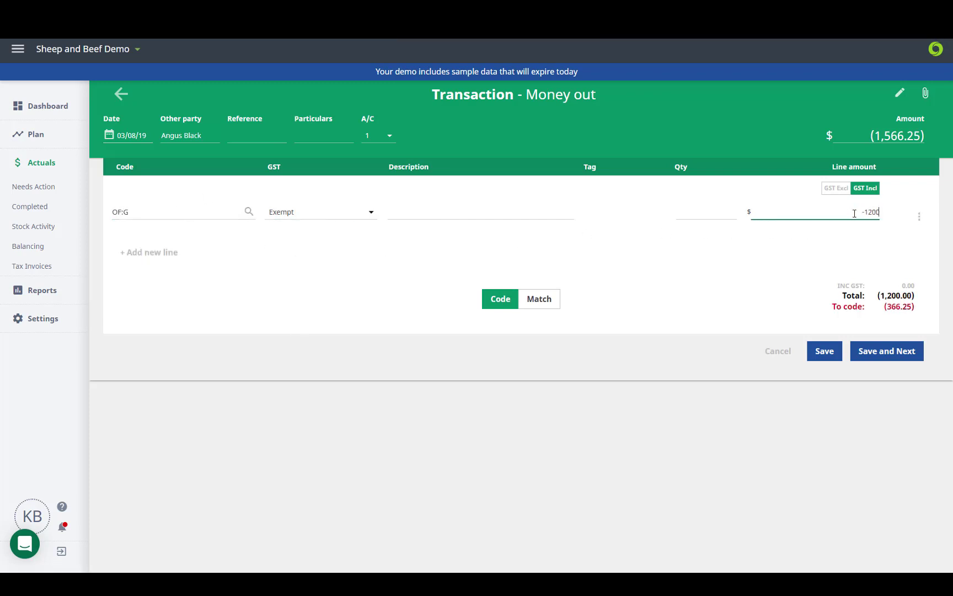
click(132, 252)
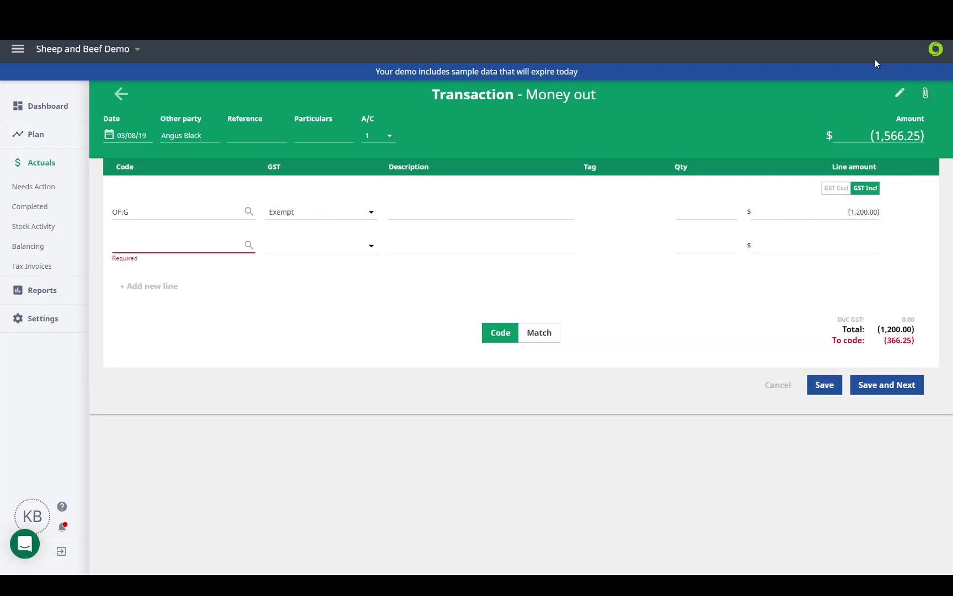
click(925, 94)
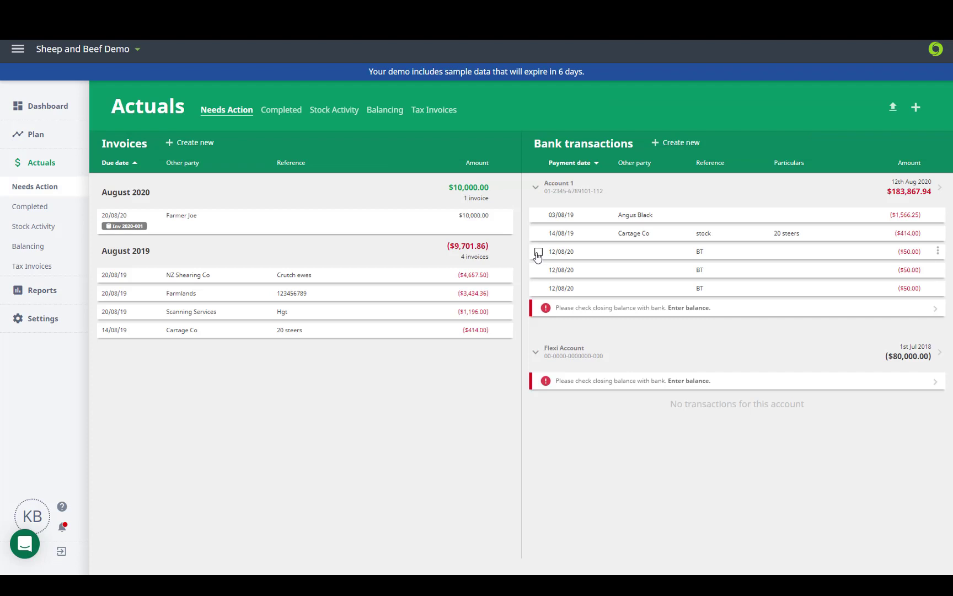
Select the three $50 BT transactions and start coding them together
click(539, 249)
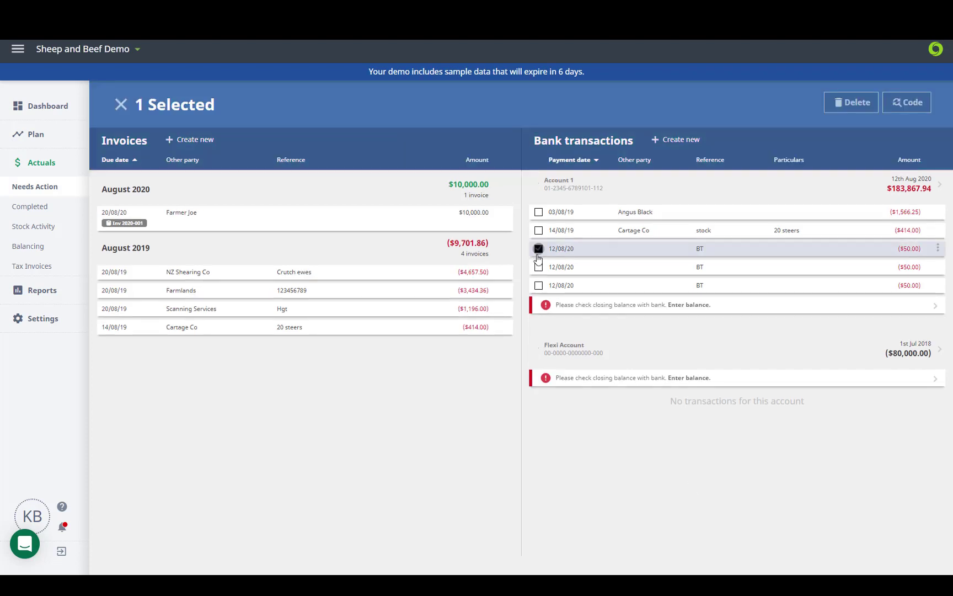
click(538, 267)
click(538, 285)
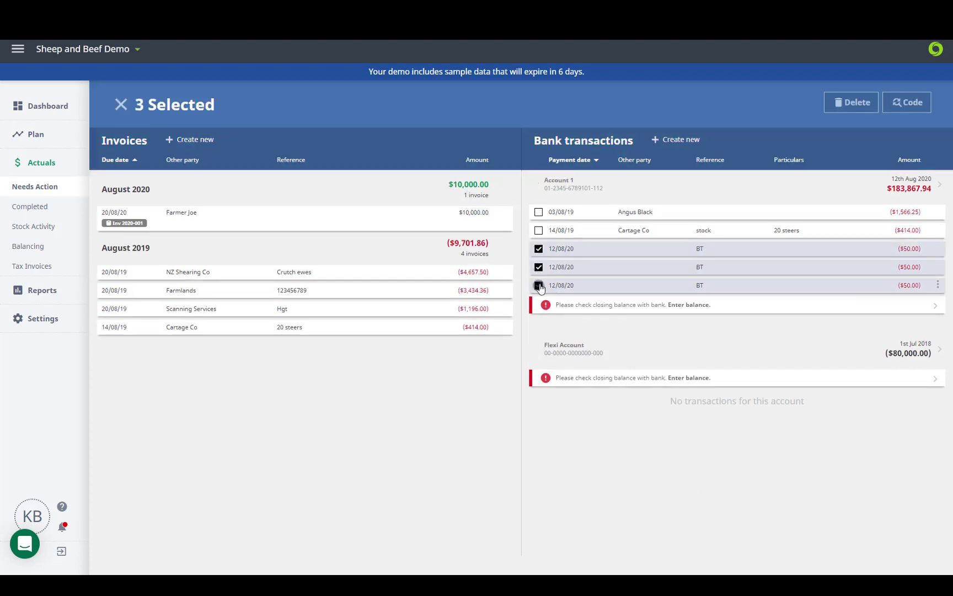
click(907, 105)
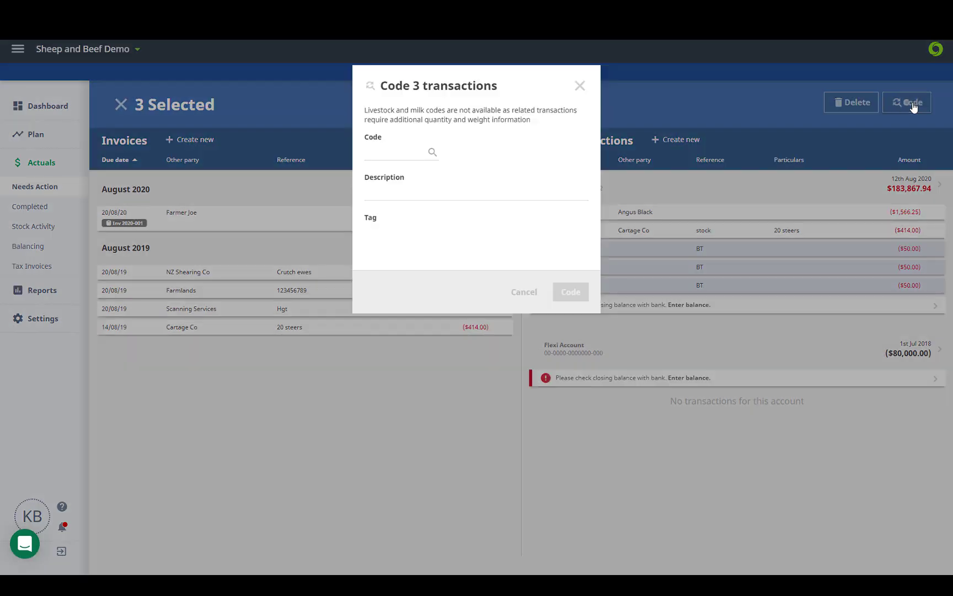
click(416, 155)
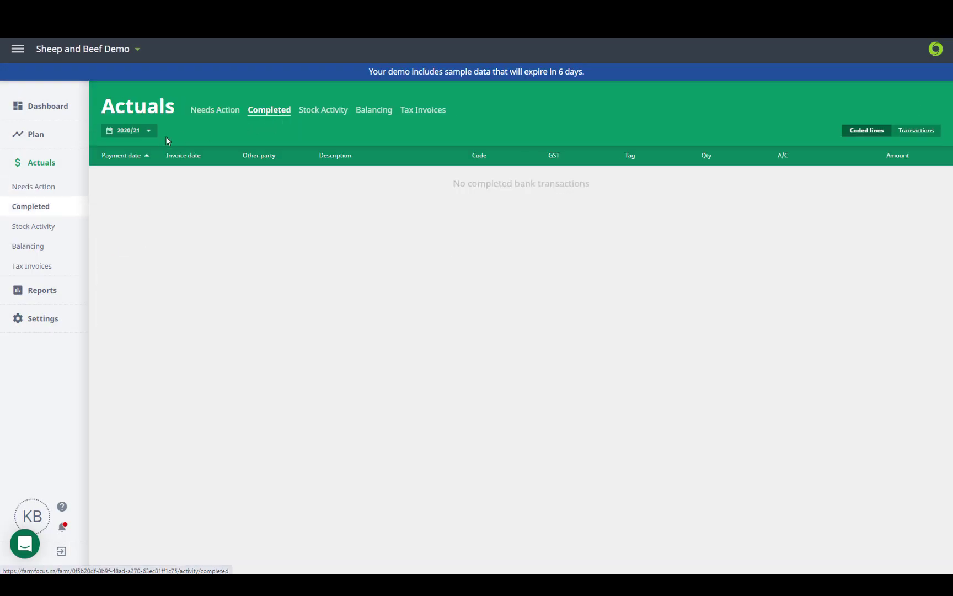
Show 2019/20 completed transactions, grouped by other party and then by code
click(139, 133)
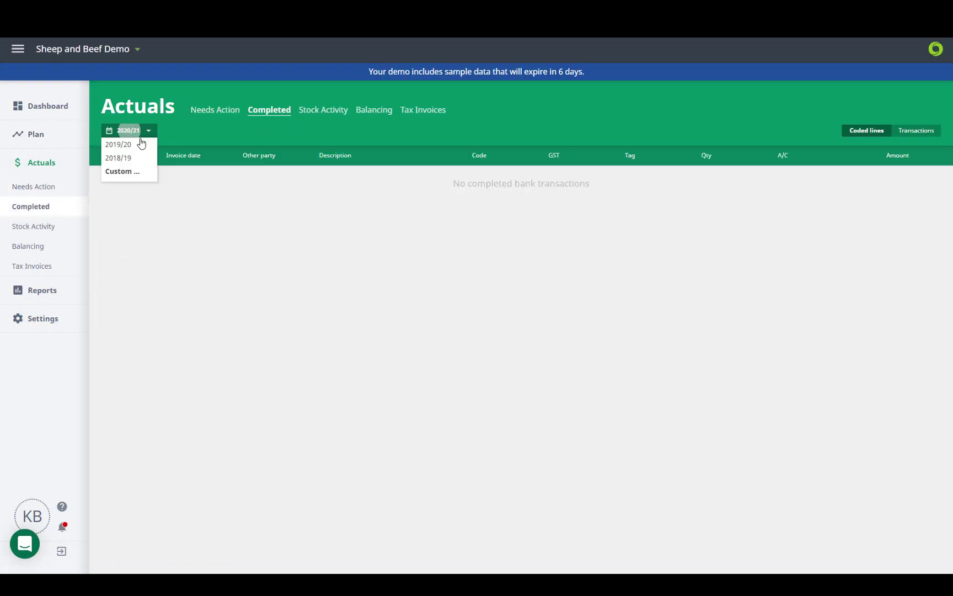
click(144, 145)
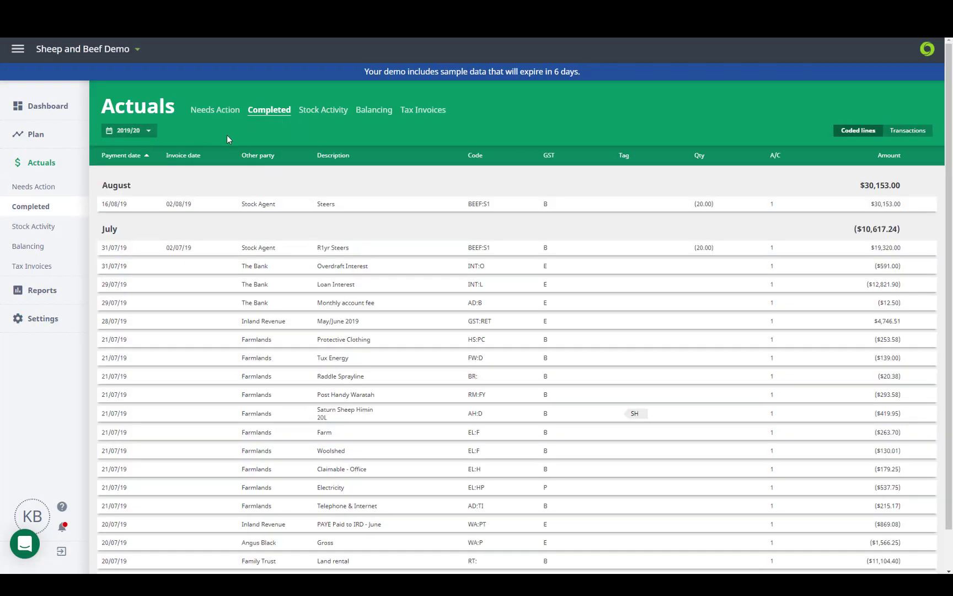
click(265, 159)
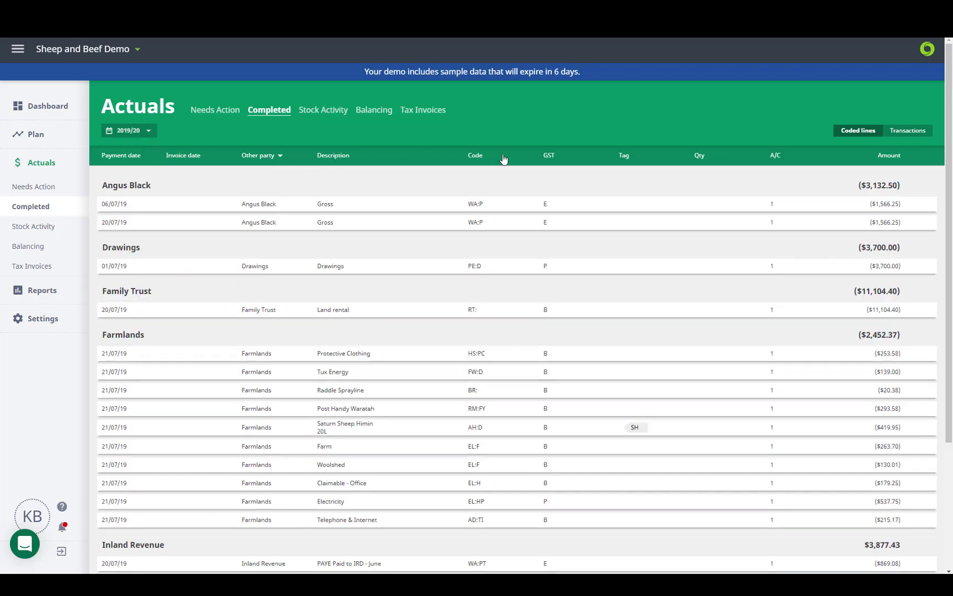
click(479, 156)
Group Stock Activity by event and start a non-financial livestock event, viewing its event types
click(308, 112)
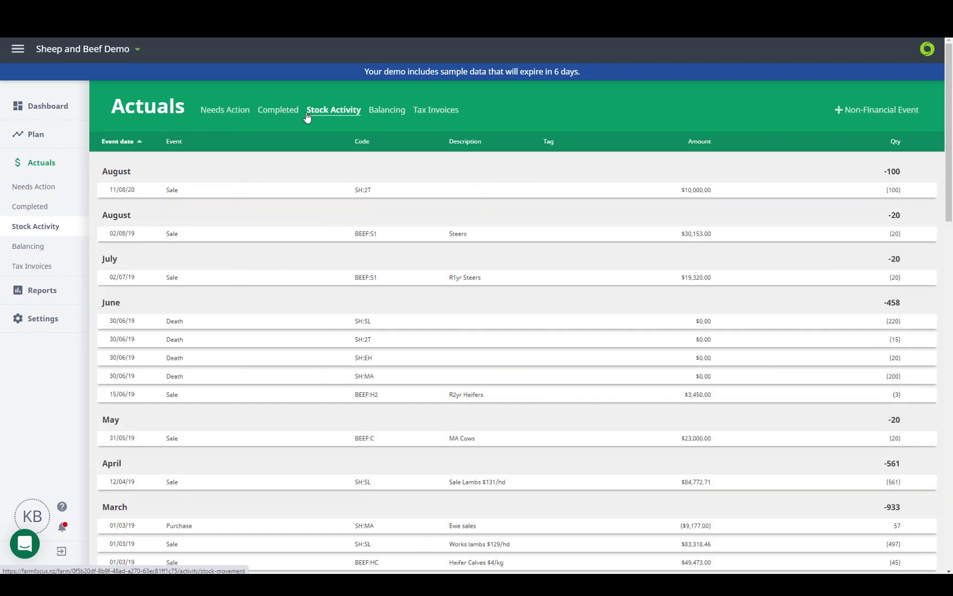
click(172, 145)
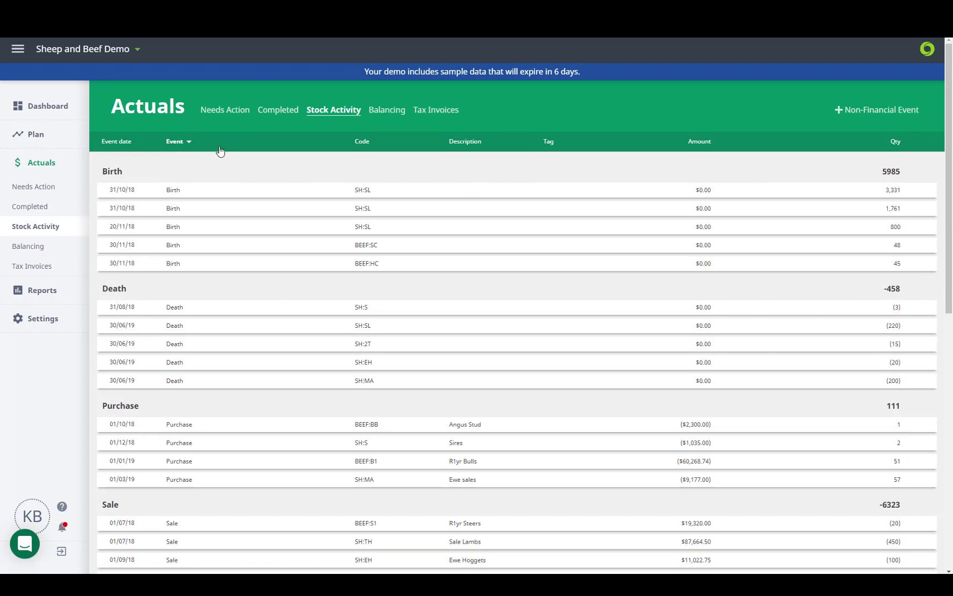
click(858, 113)
click(230, 144)
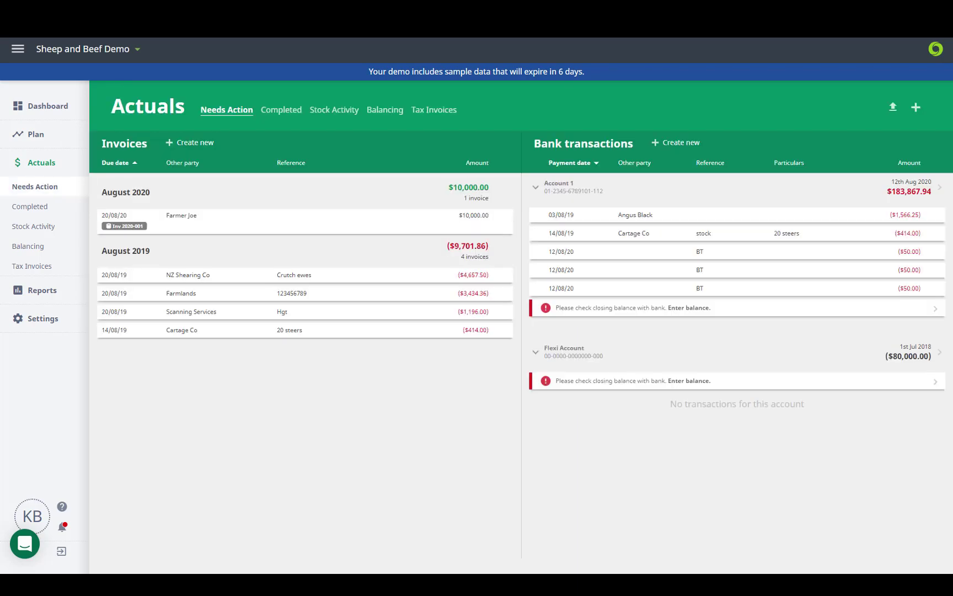
Start entering the 31 Jul 2019 balance, switch balancing to the Flexi Account, then view Tax Invoices
click(389, 110)
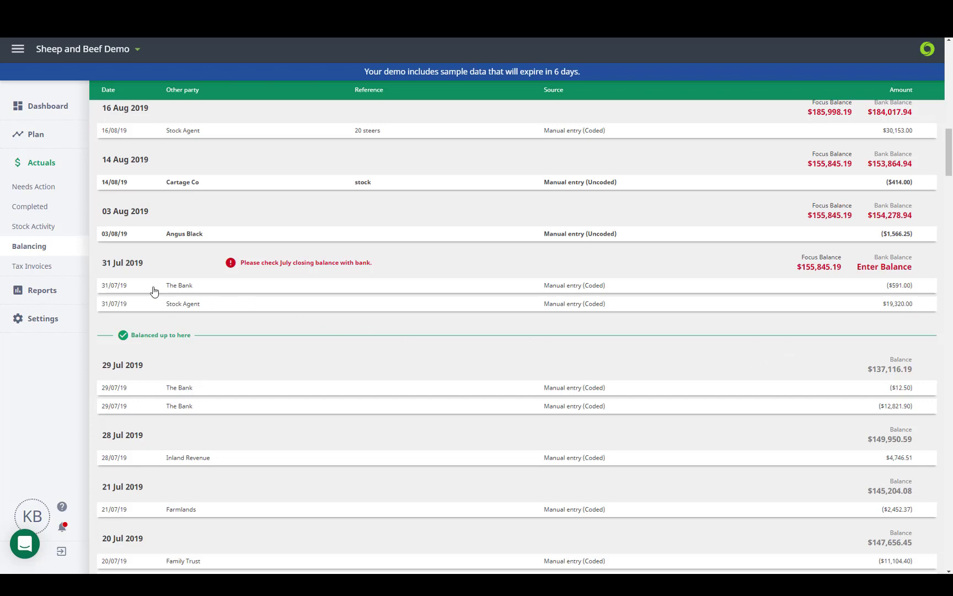
click(866, 270)
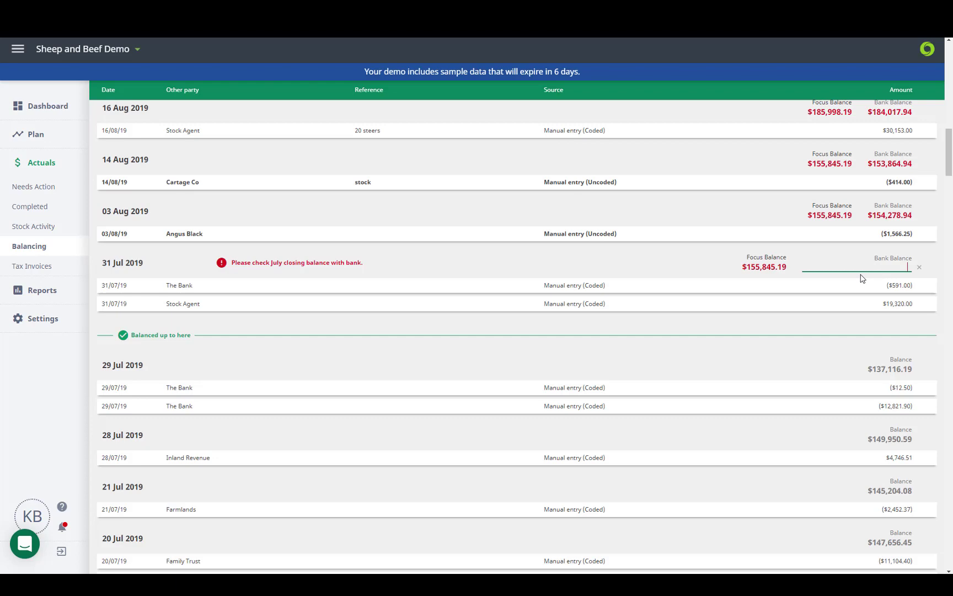
scroll(161, 132, up, 15)
click(158, 132)
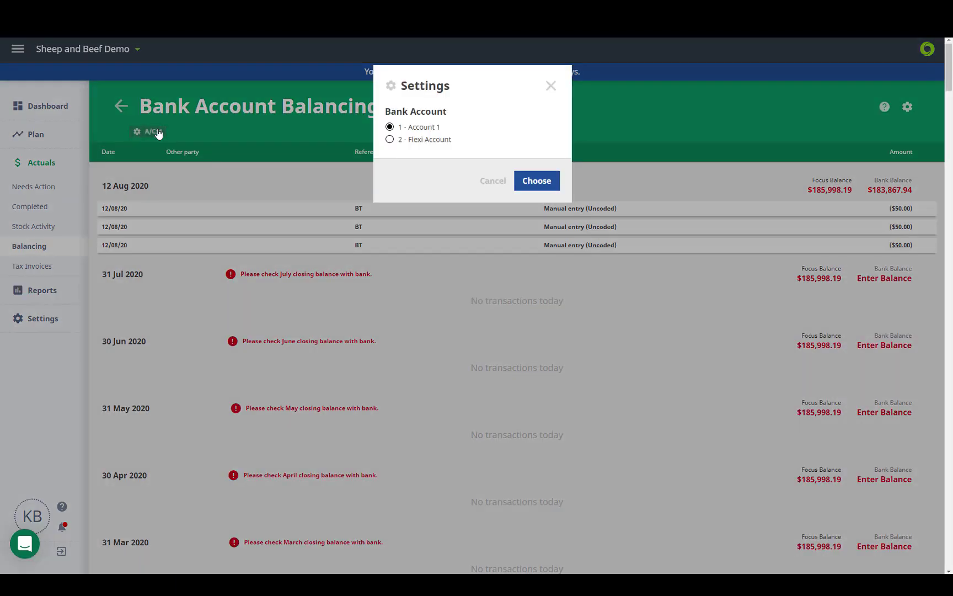
click(445, 144)
click(541, 182)
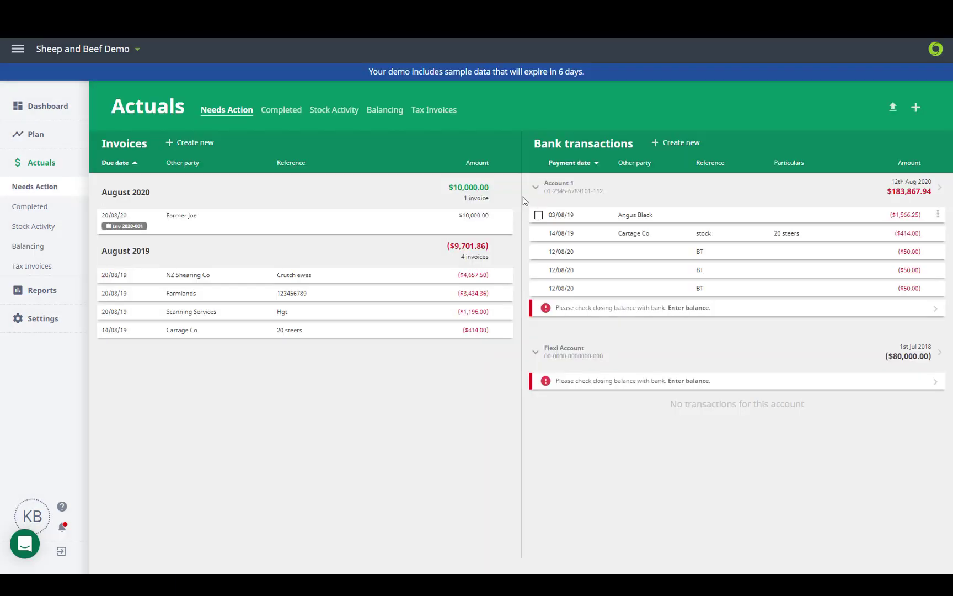
click(445, 112)
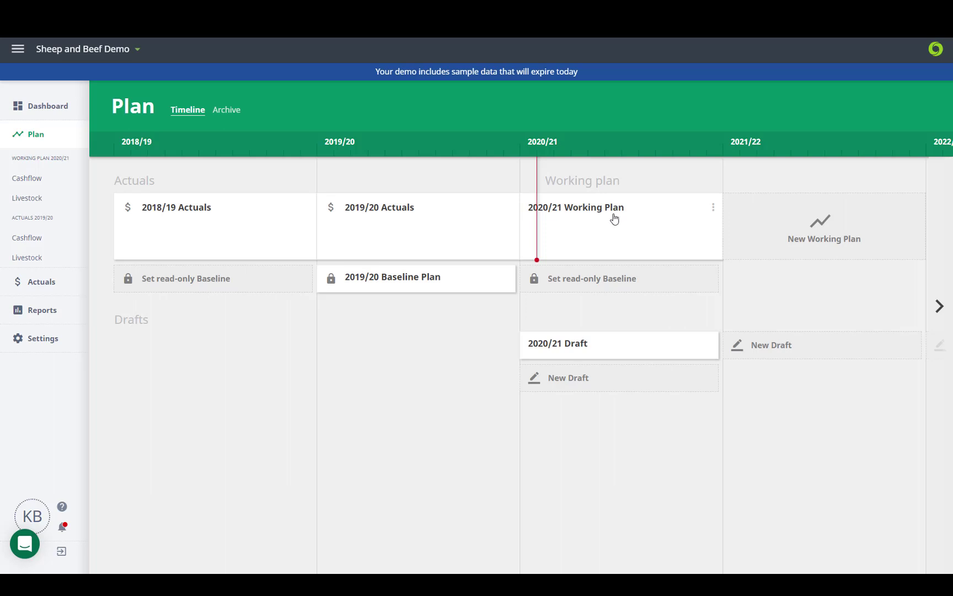
Set the 2020/21 Working Plan as a read-only Baseline, check the Draft's options, then open the Working Plan
click(714, 209)
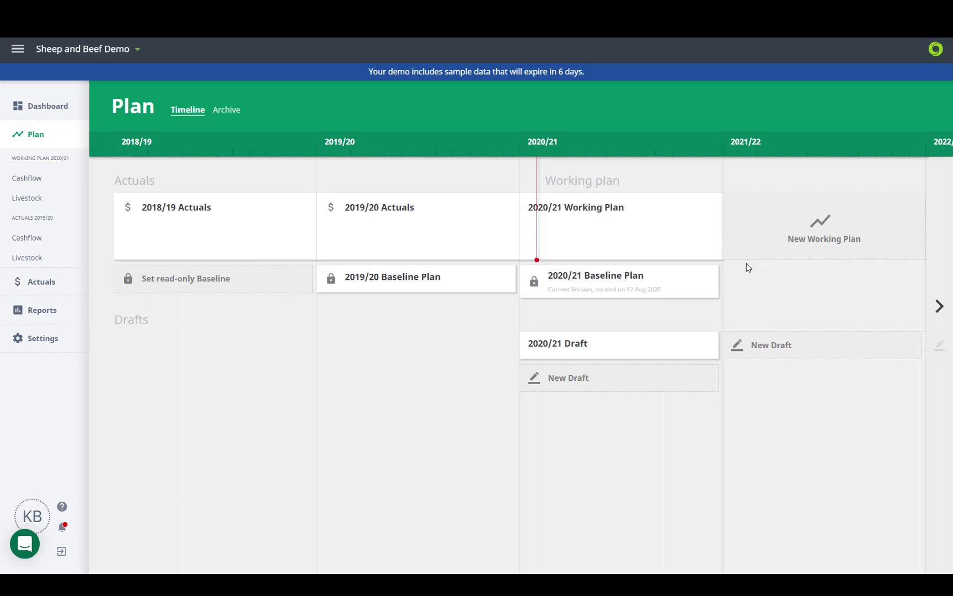
click(711, 344)
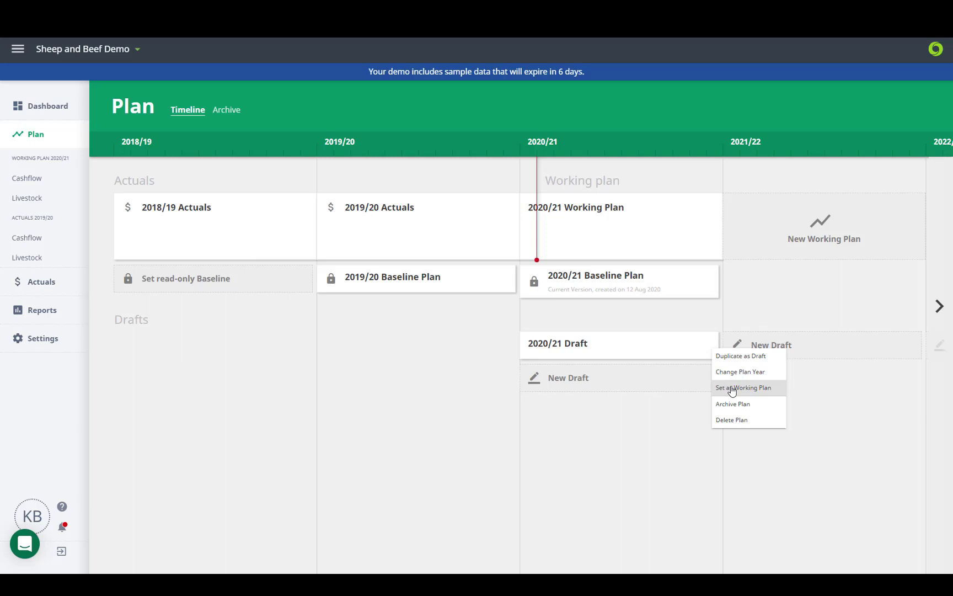
click(617, 228)
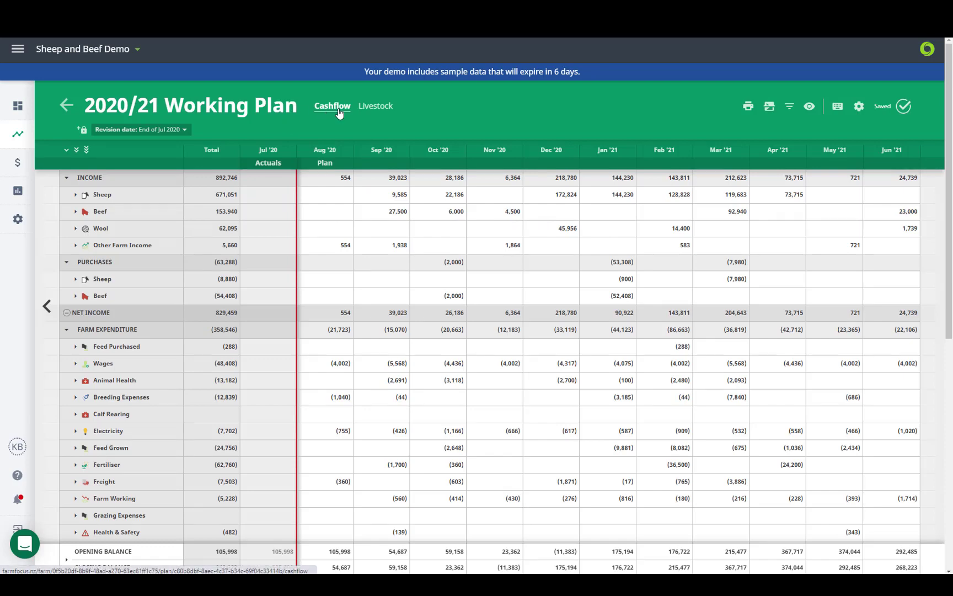
Glance at the Working Plan's Livestock tab and return to its Cashflow
click(374, 108)
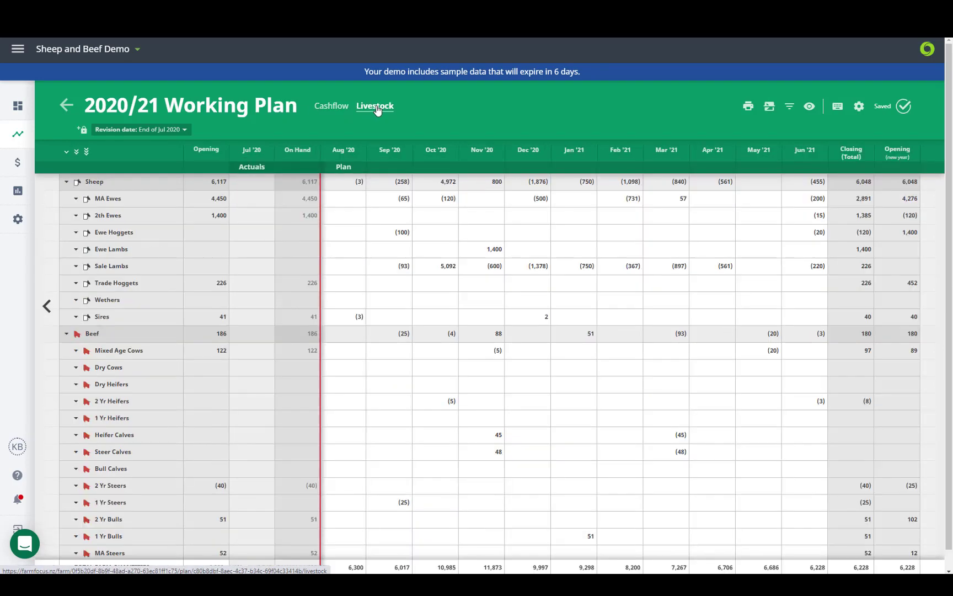
click(329, 107)
scroll(116, 170, down, 5)
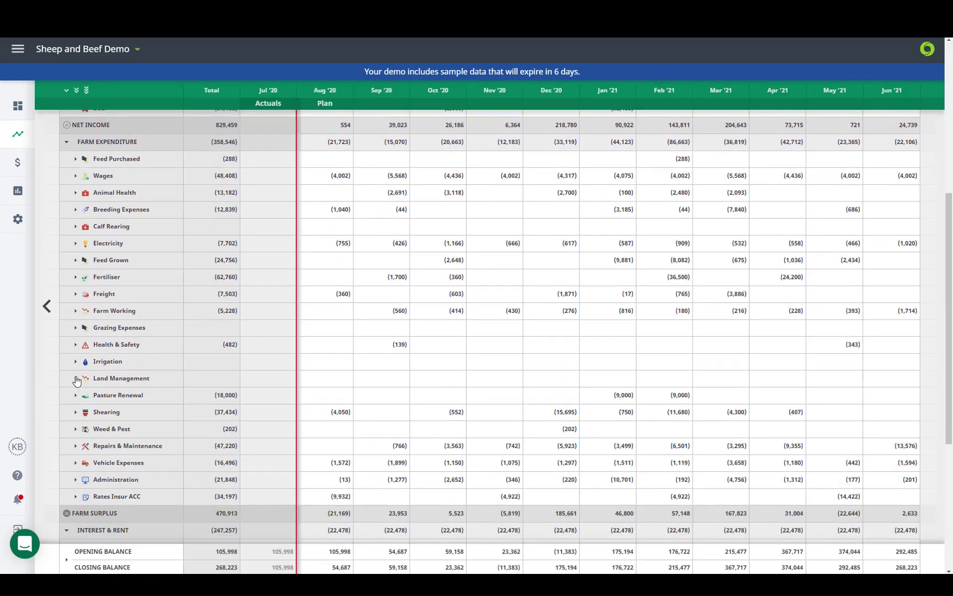
Enter -1 for Sep '20 Consent Applications under Land Management and add a detailed planned item
click(76, 380)
click(371, 401)
text(-)
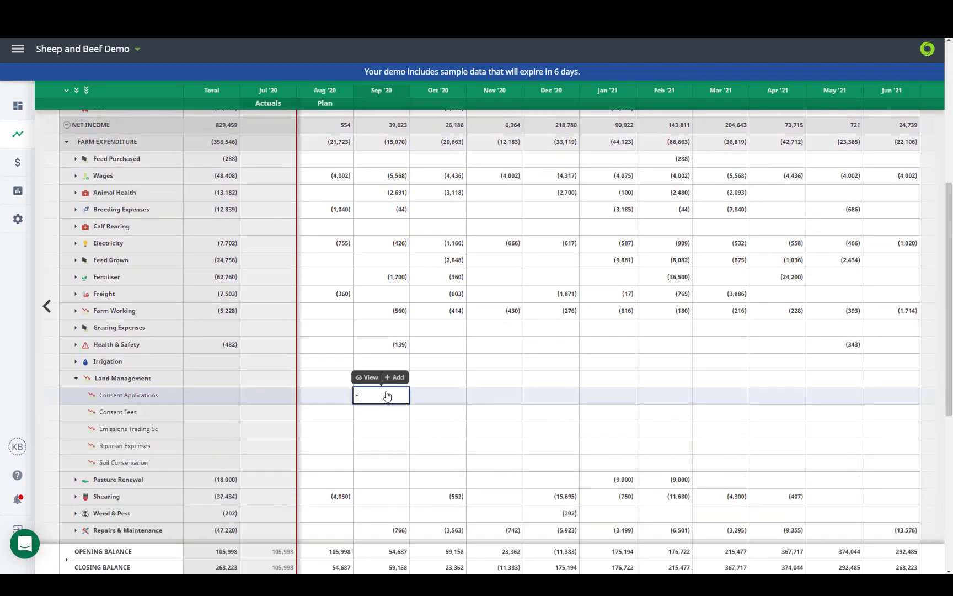
text(1200)
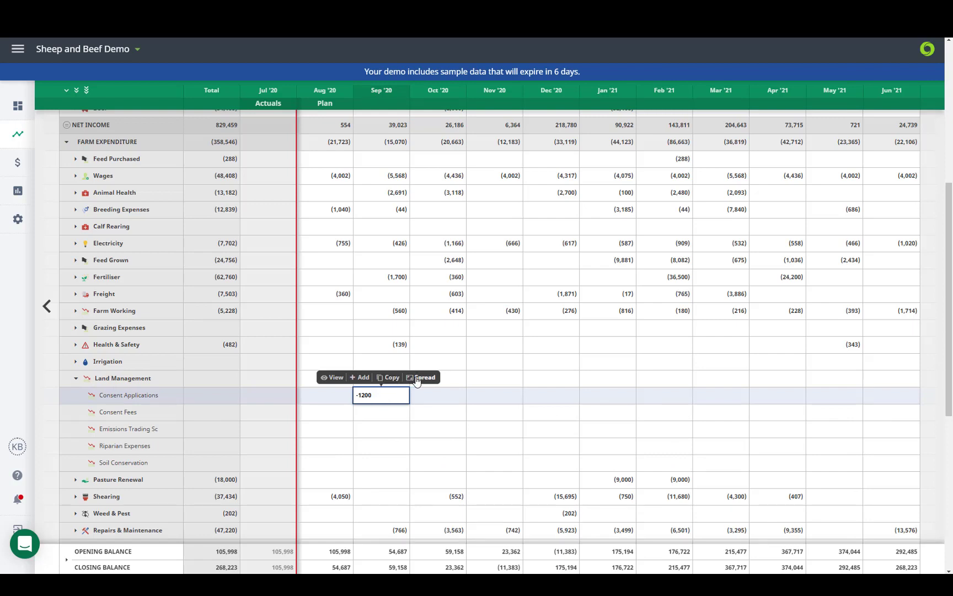
click(360, 377)
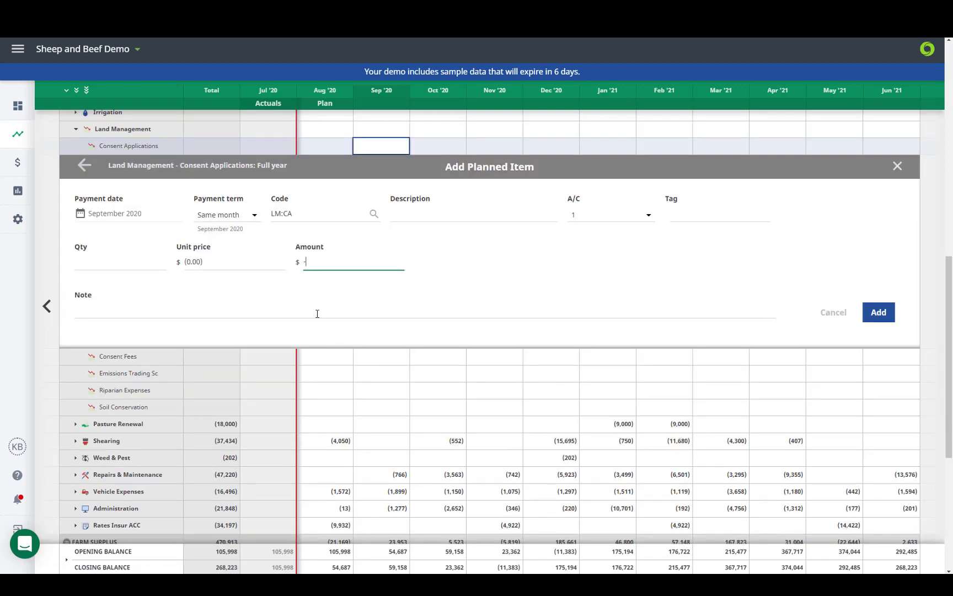
click(99, 264)
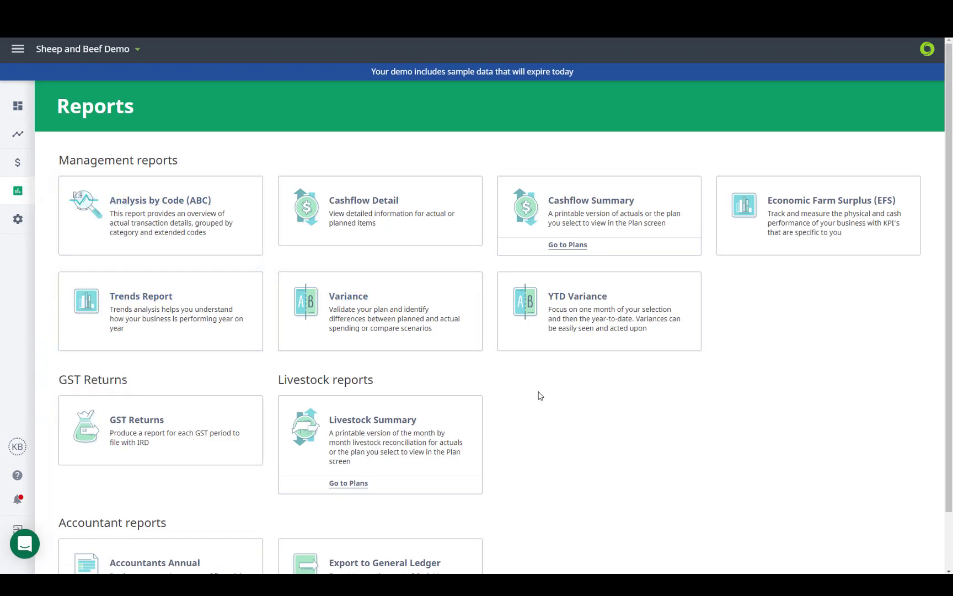
scroll(540, 396, down, 1)
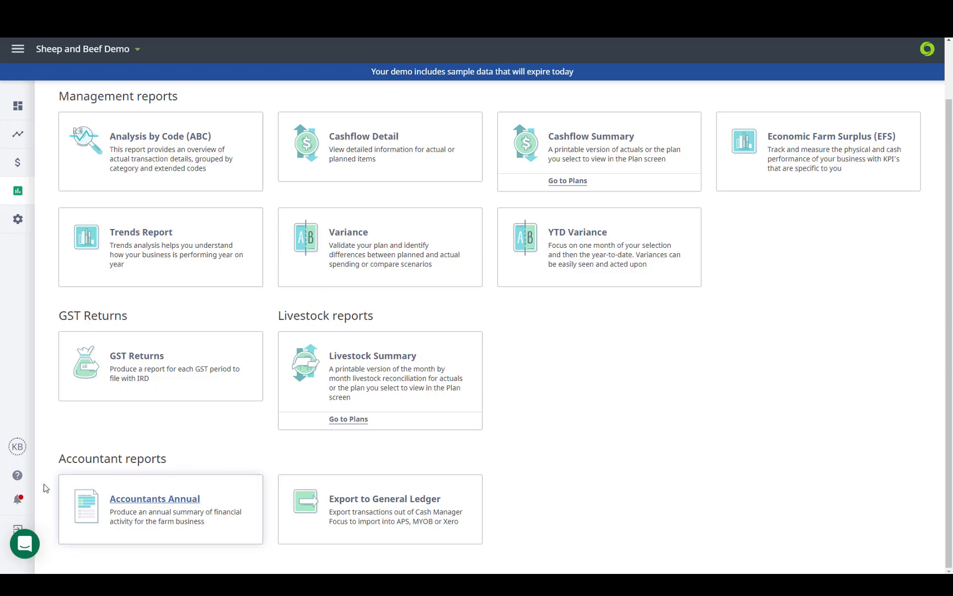
Search help for 'transactions', open 'Tags in transactions and invoices', and bring up the support chat
mouse_move(17, 475)
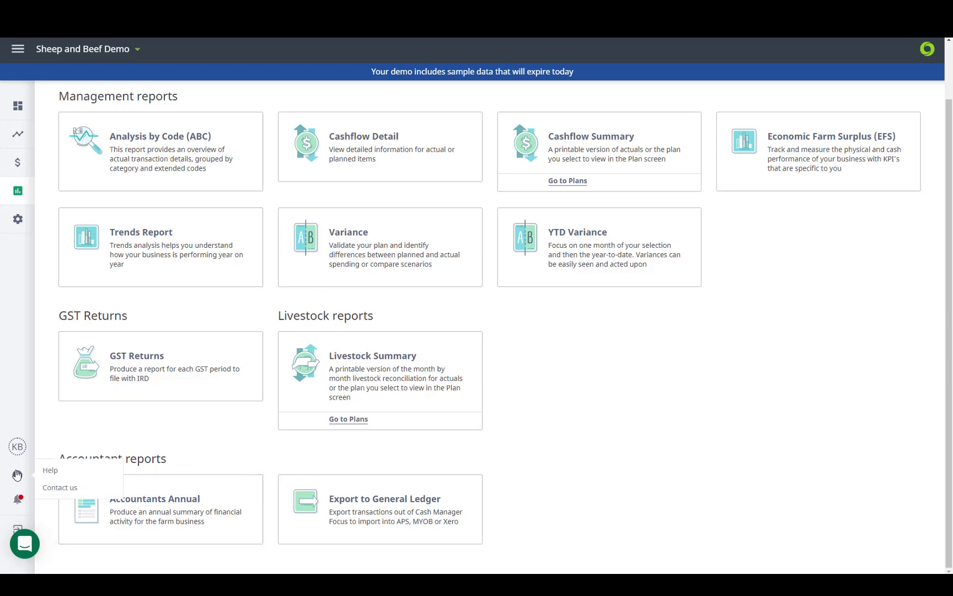
click(50, 471)
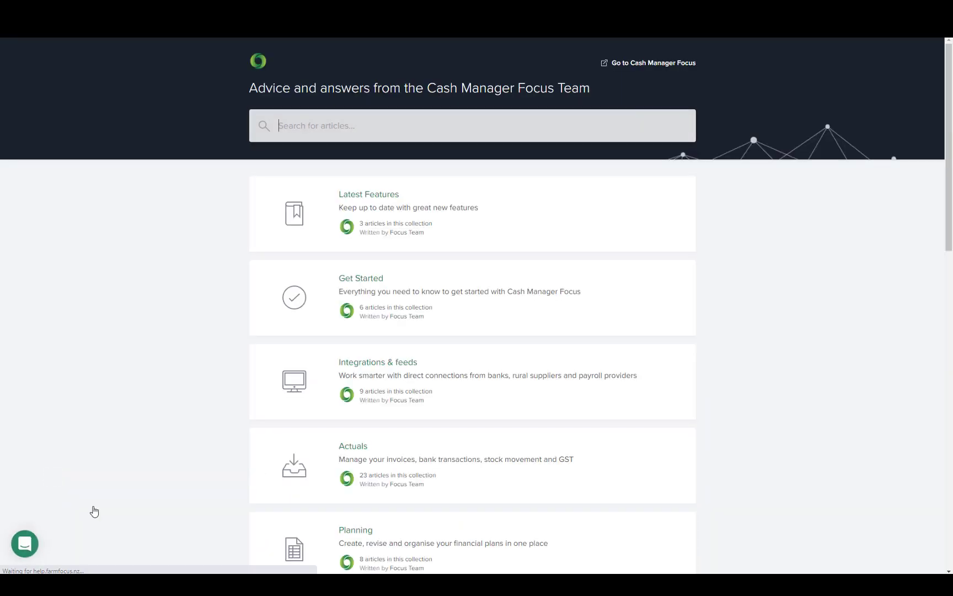
text(transacti)
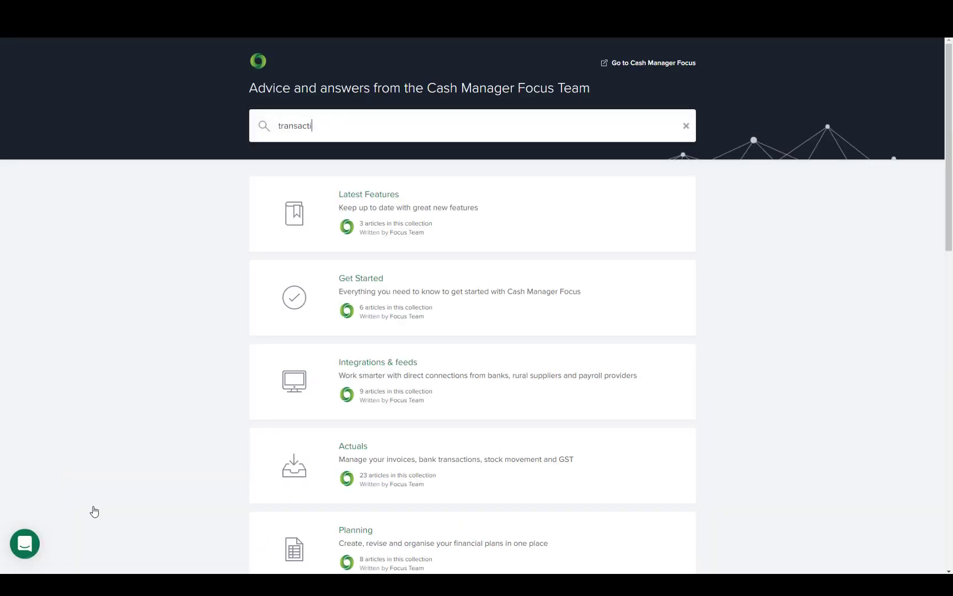
text(ons)
click(291, 224)
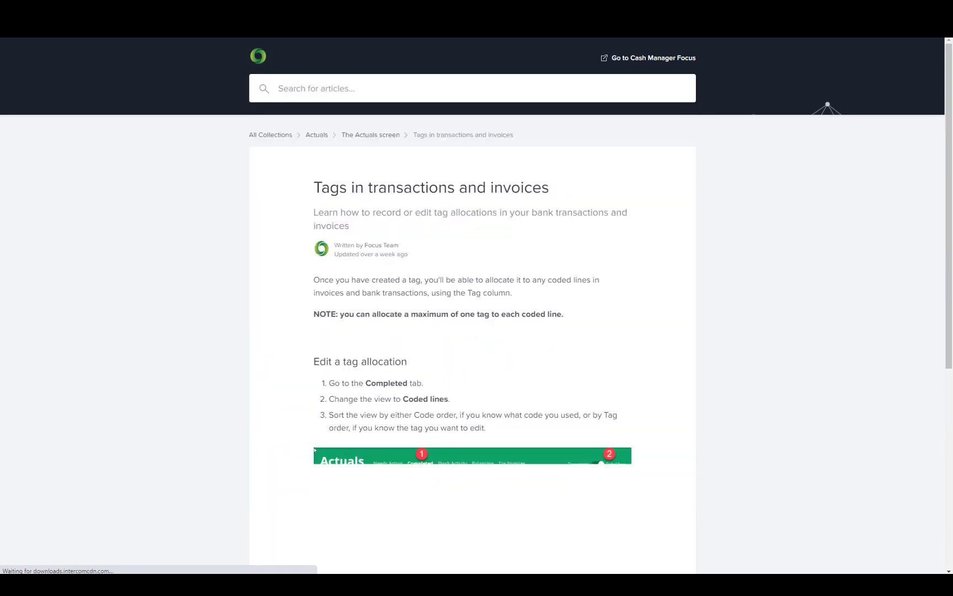
click(30, 557)
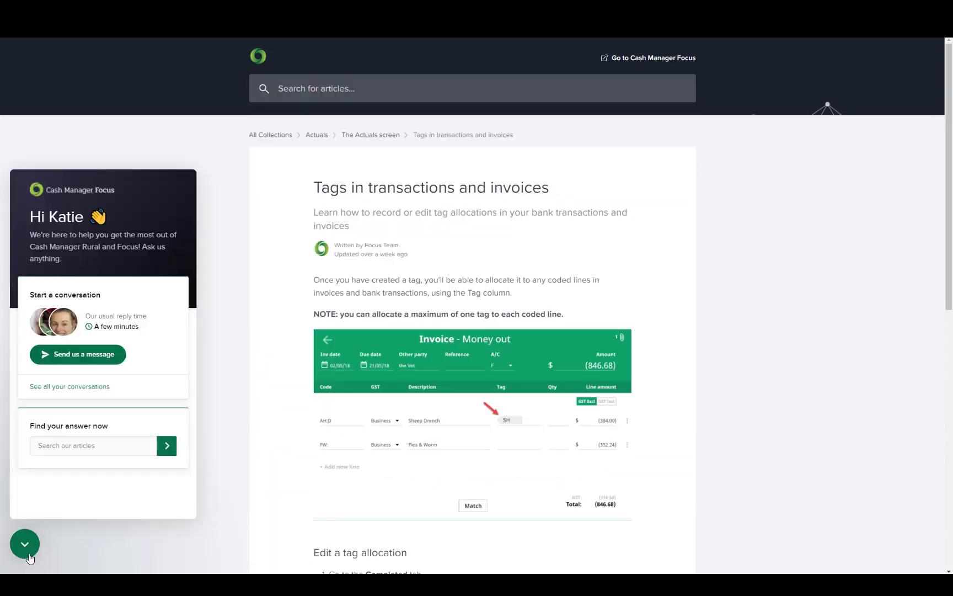